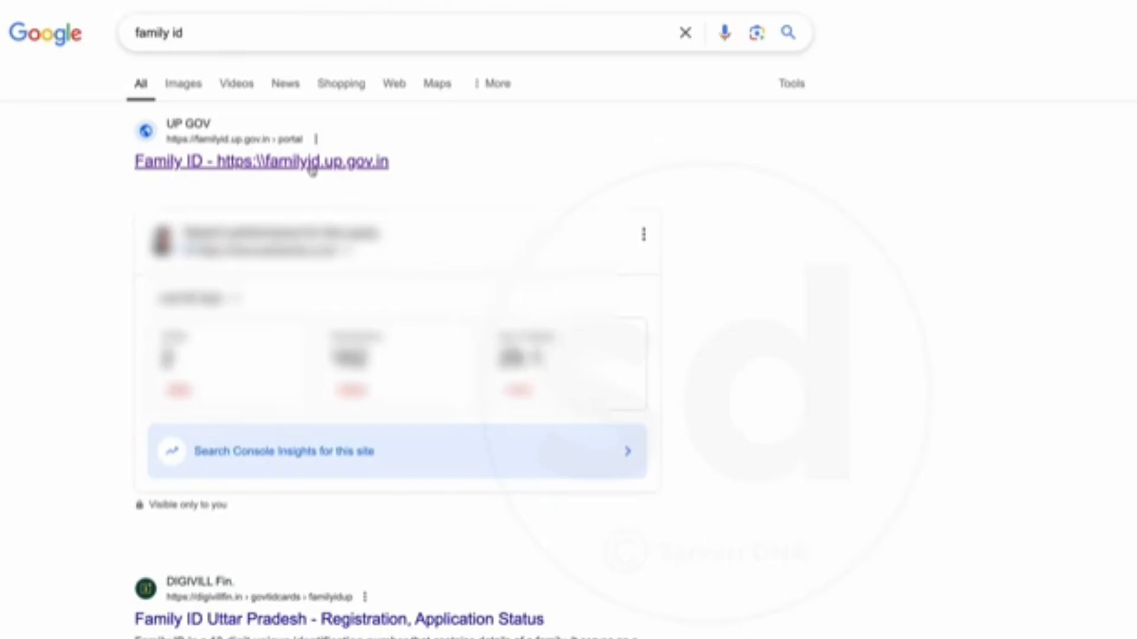
Step: Open the official familyid.up.gov.in portal from the search results
click(312, 170)
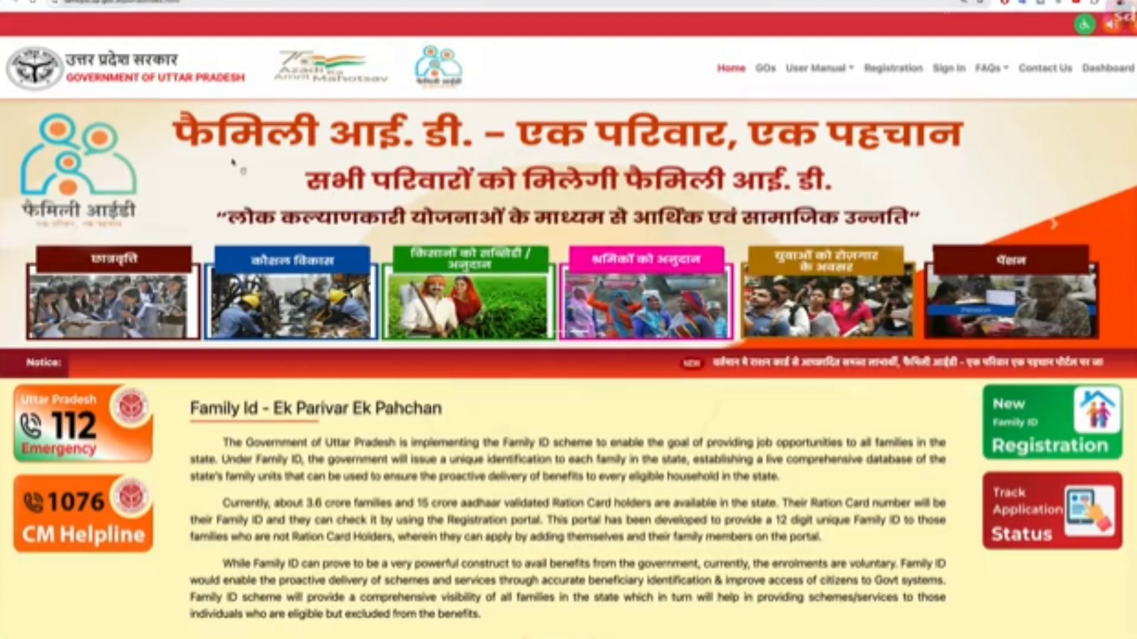
drag(211, 159, 455, 159)
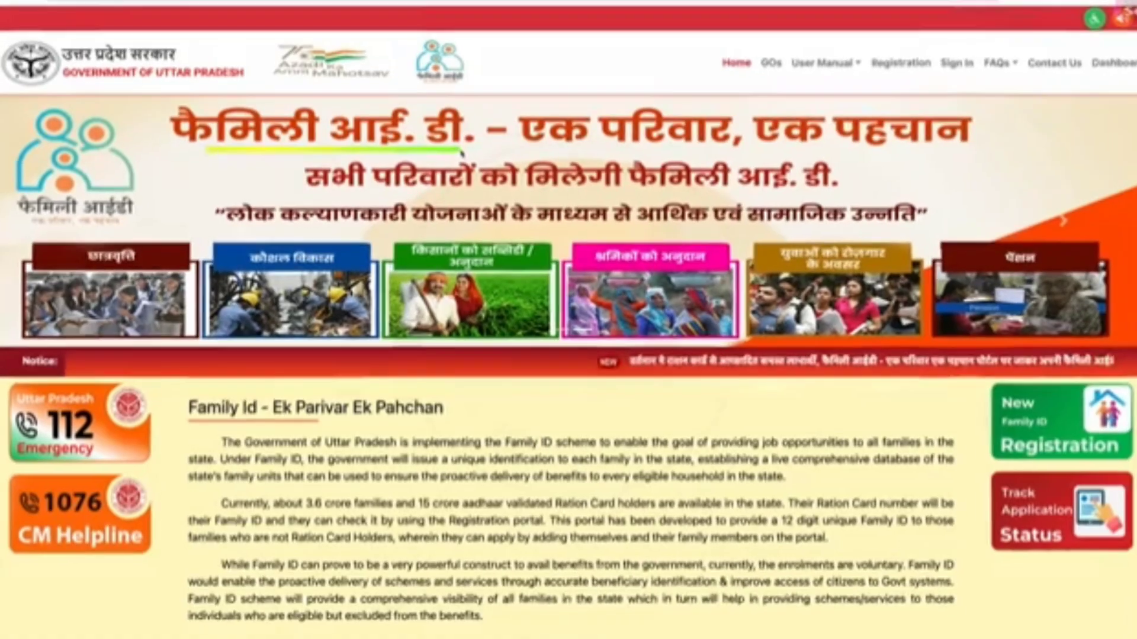
drag(542, 127, 1007, 127)
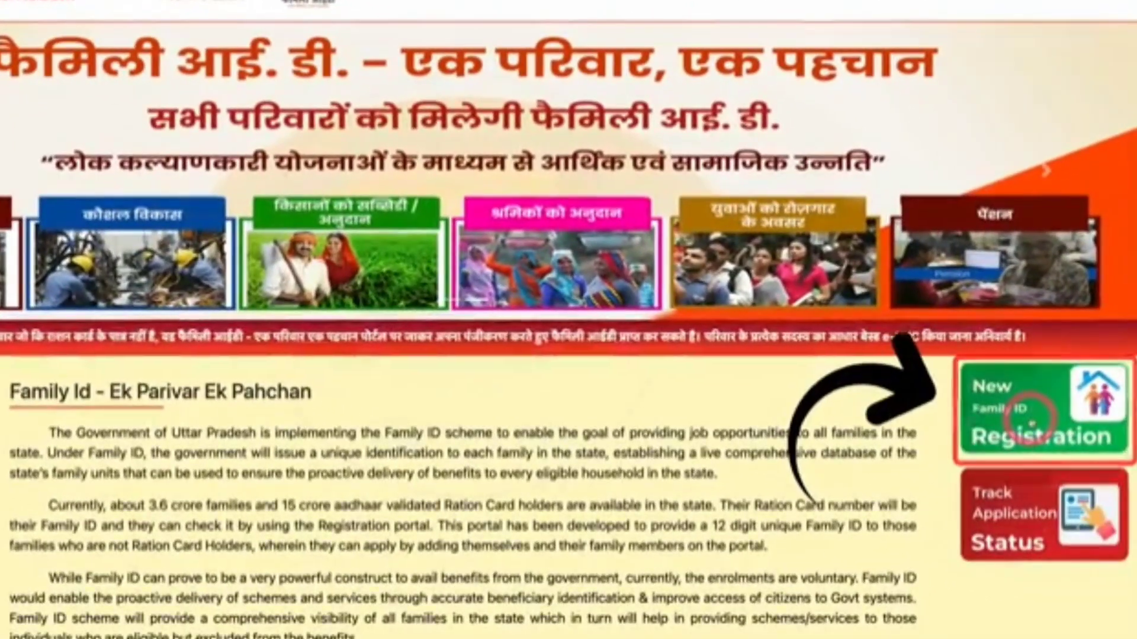
Step: Start New Family ID Registration, enter the applicant's name and mobile number, and request an OTP
click(1042, 419)
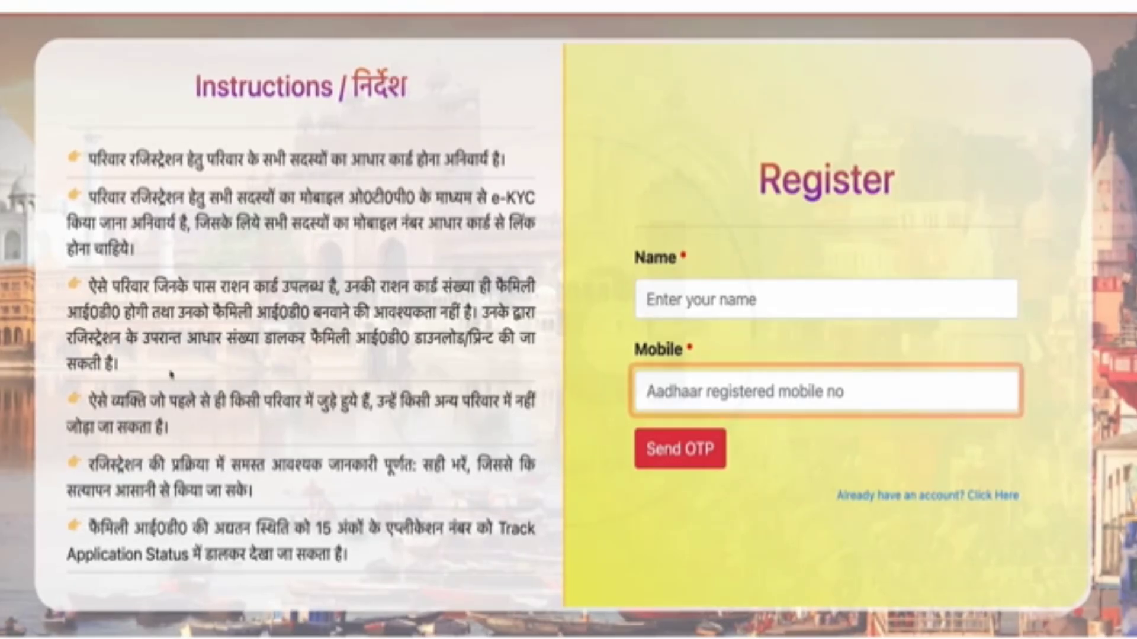
scroll(202, 317, down, 5)
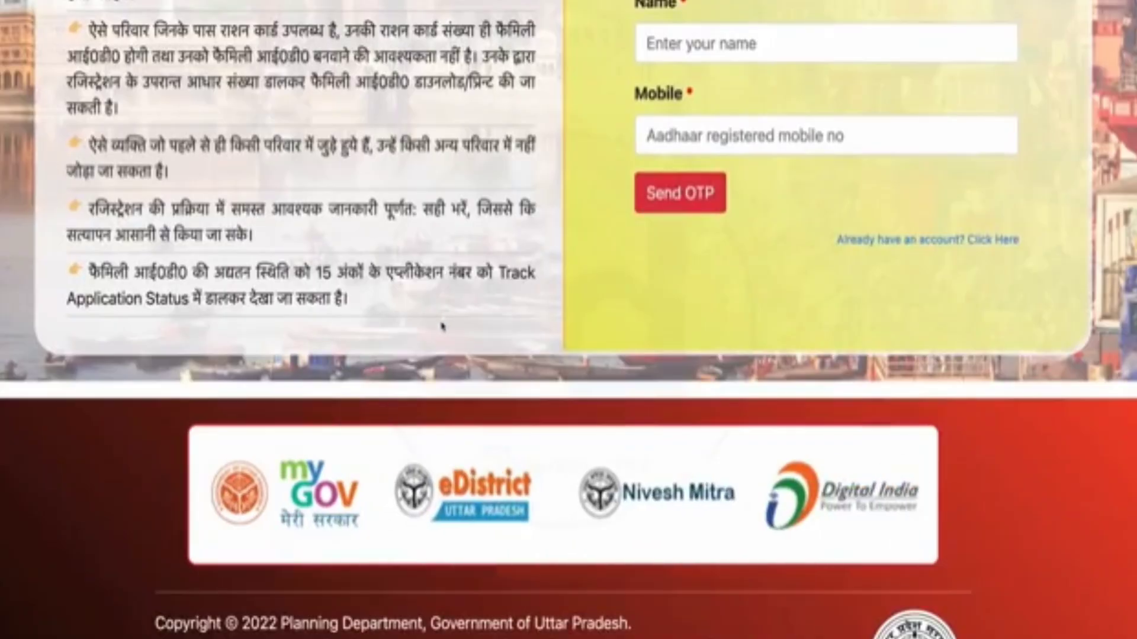
scroll(443, 327, up, 7)
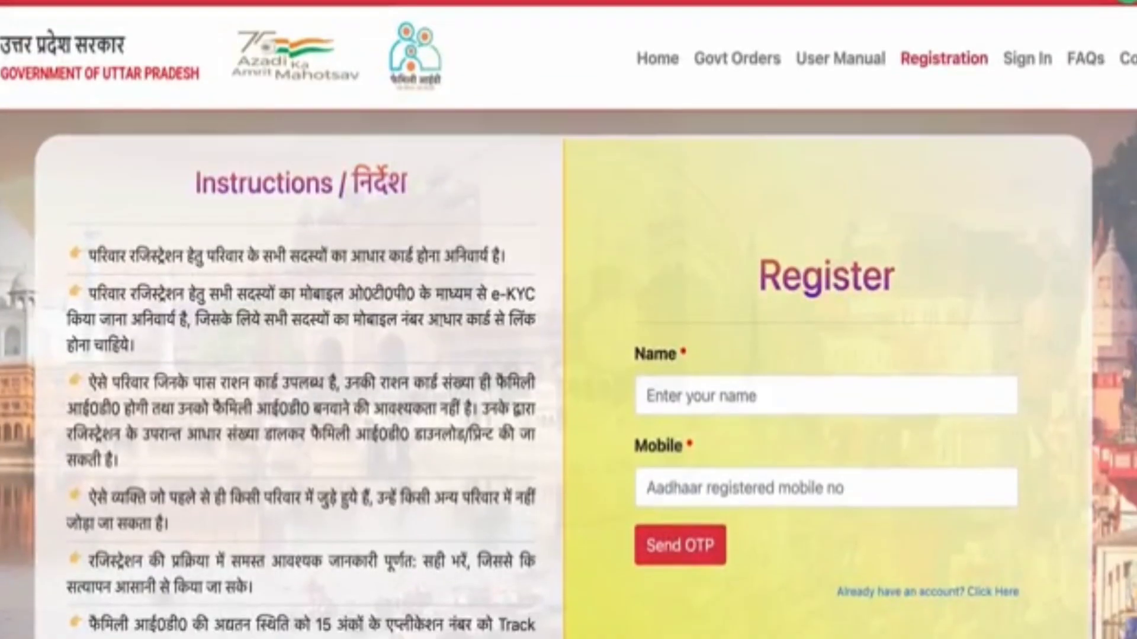
scroll(569, 320, down, 1)
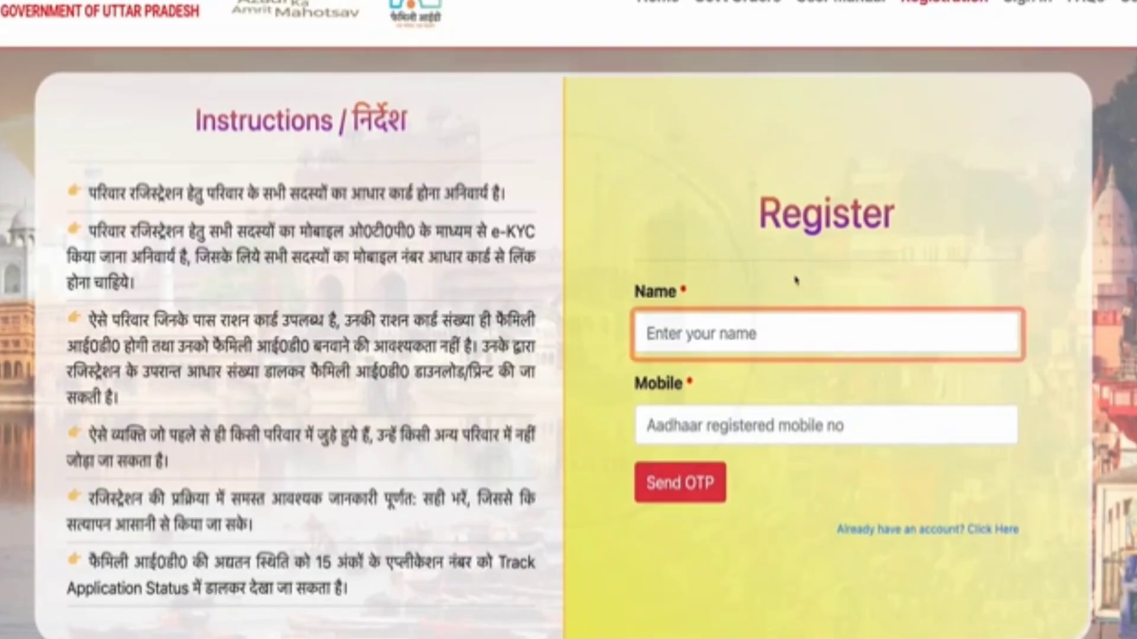
text(Dinesh)
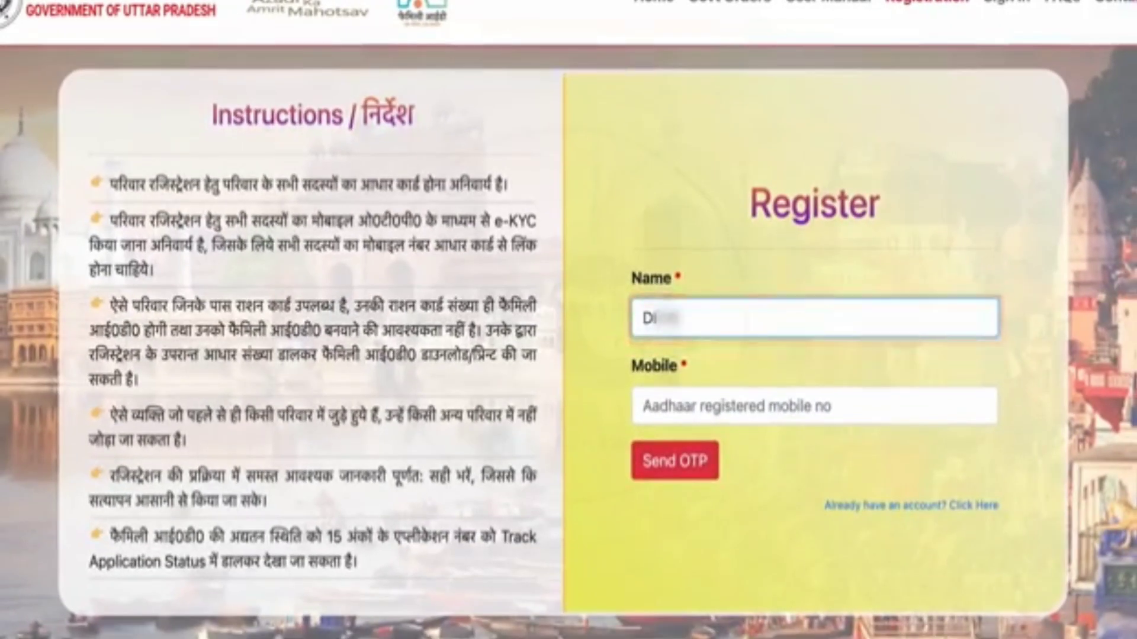
text(85)
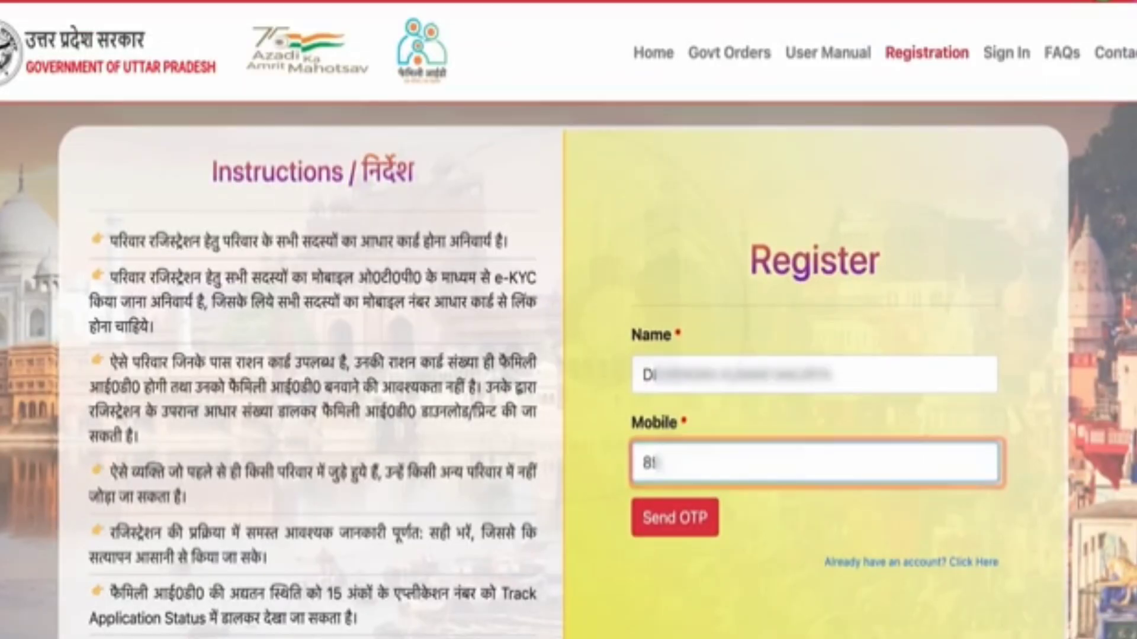
text(5)
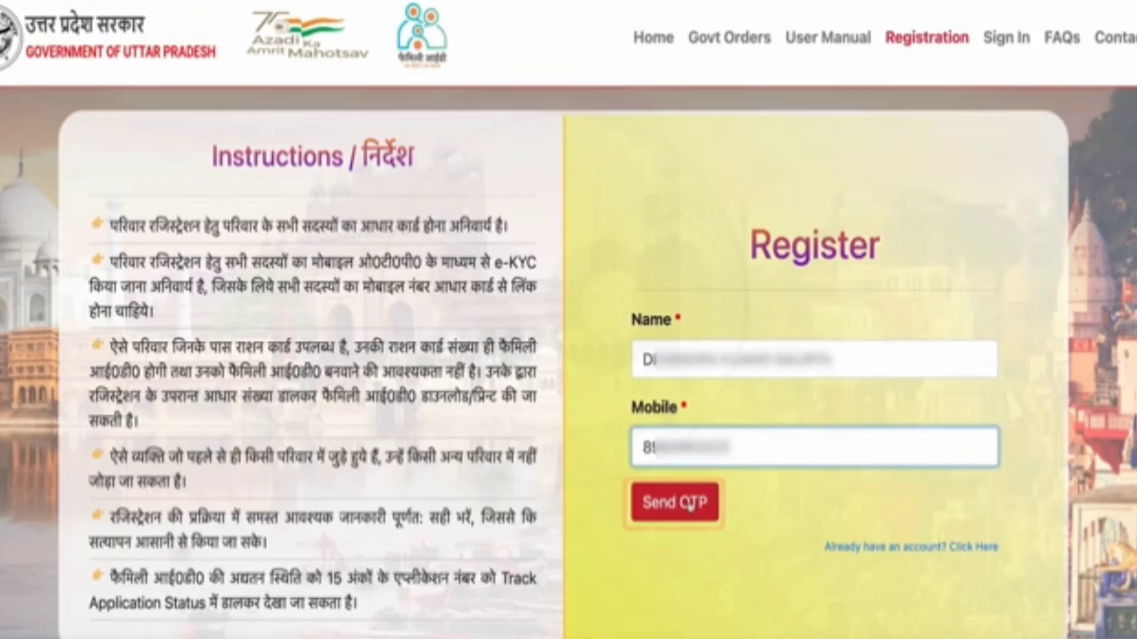
click(693, 505)
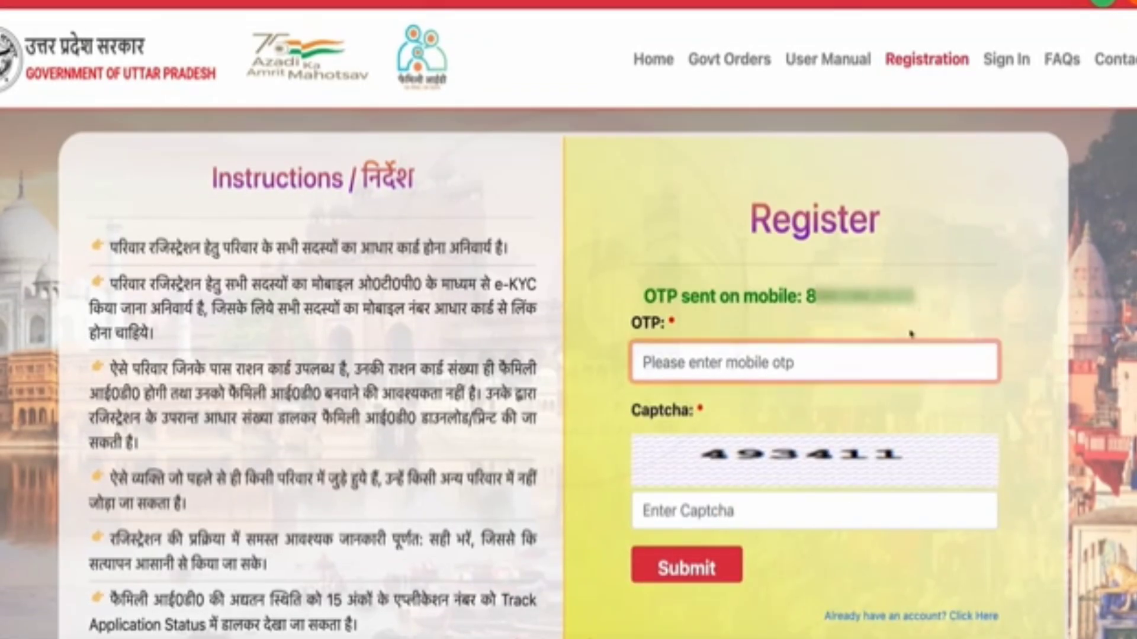
Step: Enter the received OTP and the captcha, then submit the registration form
click(720, 522)
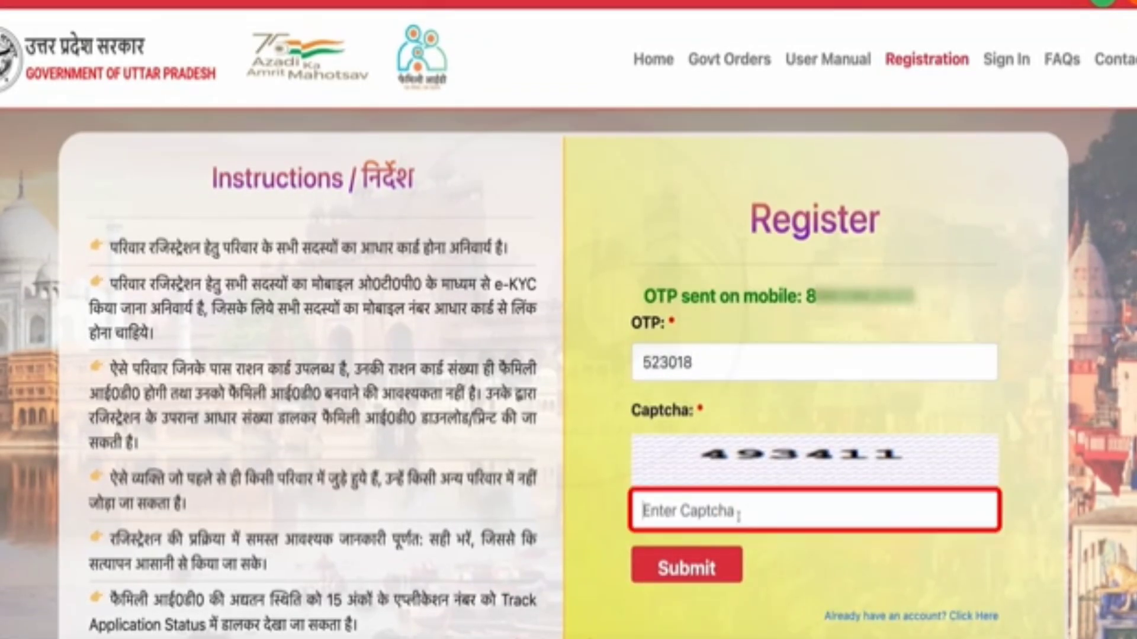
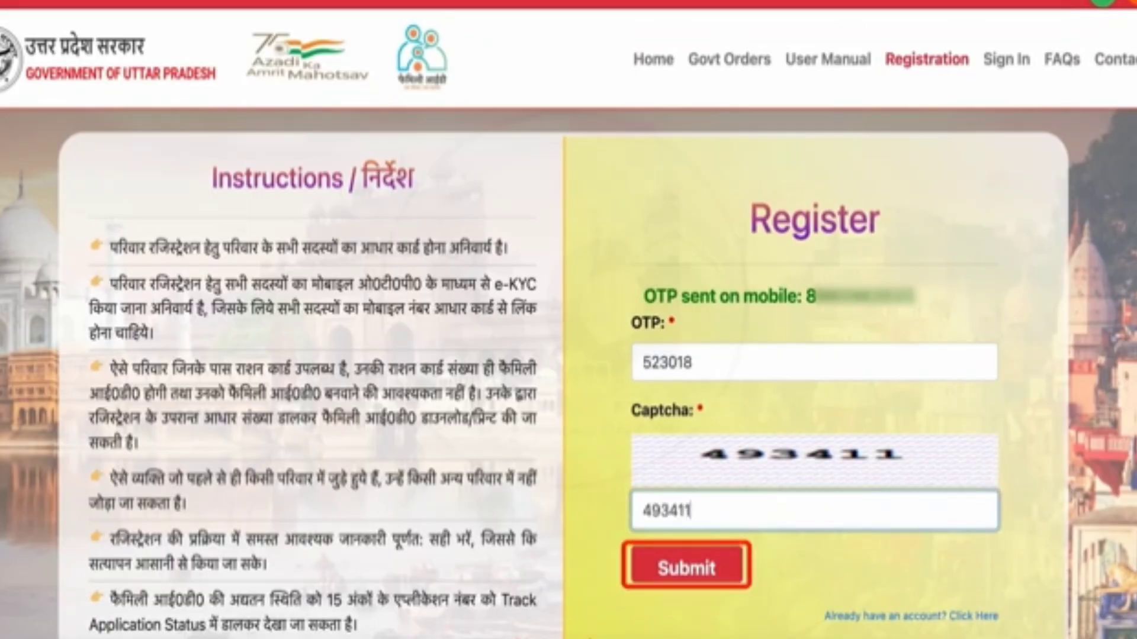
click(702, 568)
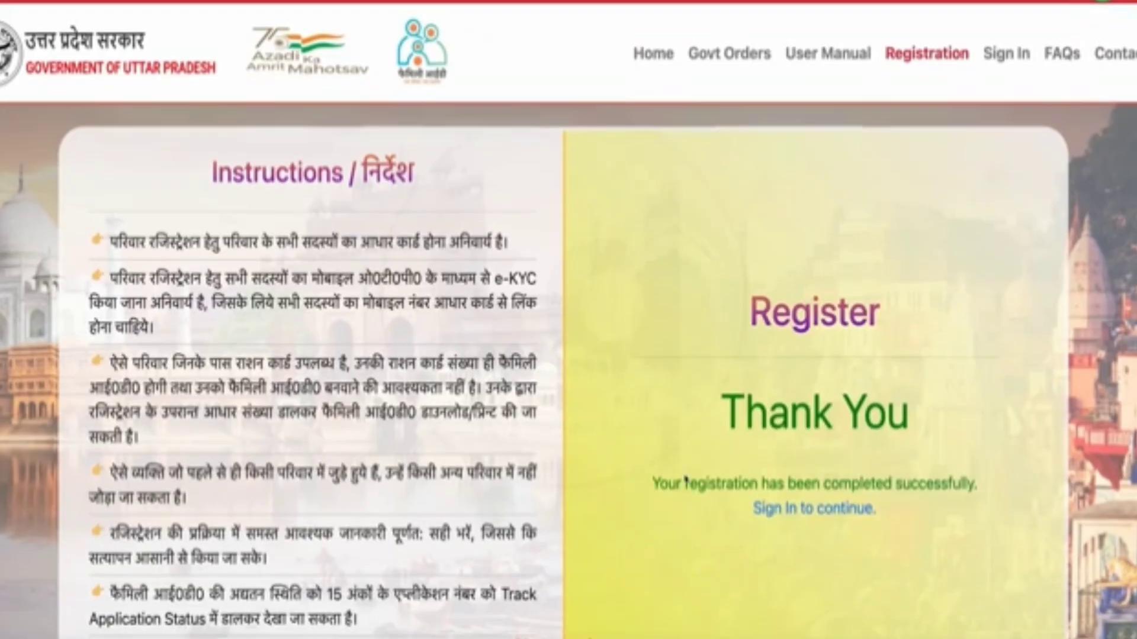
Step: Sign in with the registered mobile number, the received sign-in OTP and the captcha
scroll(685, 480, down, 2)
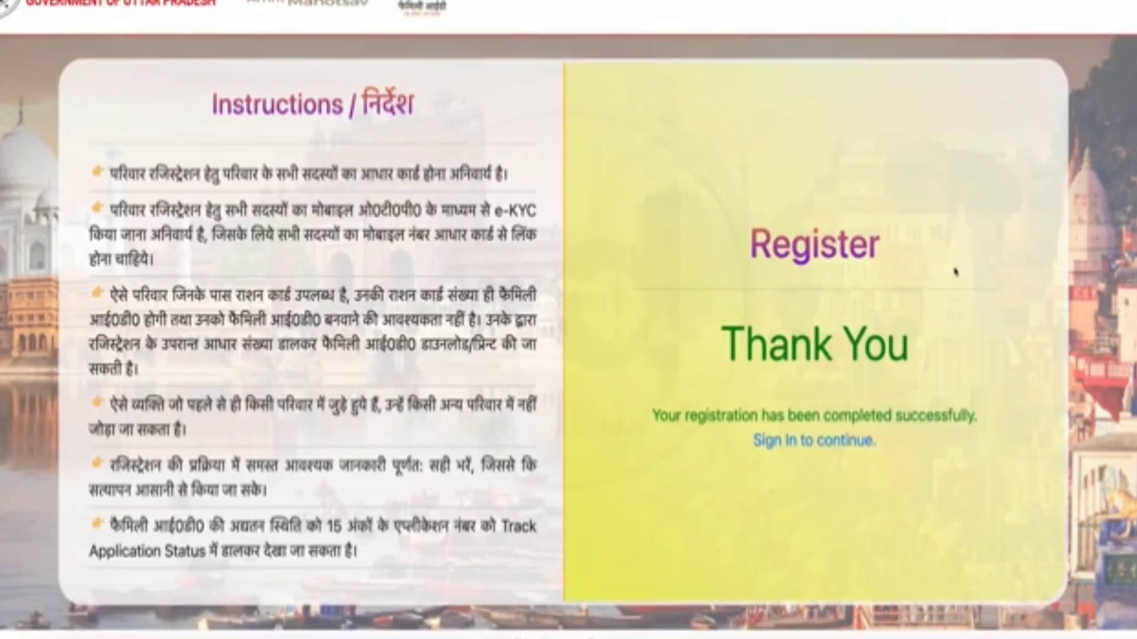
scroll(924, 419, up, 1)
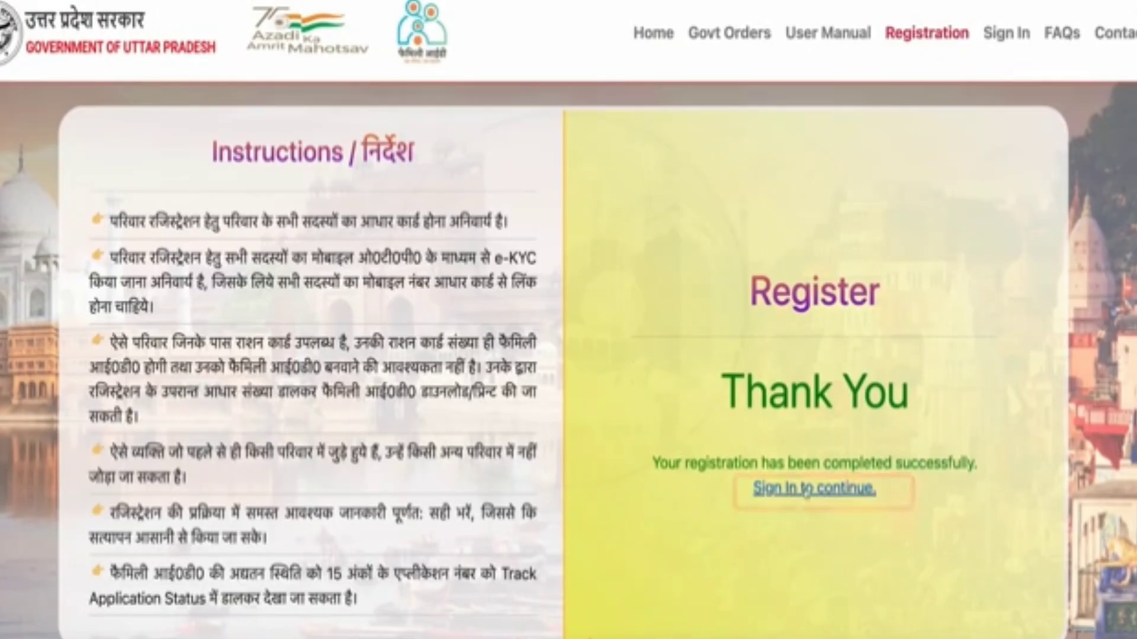
click(787, 490)
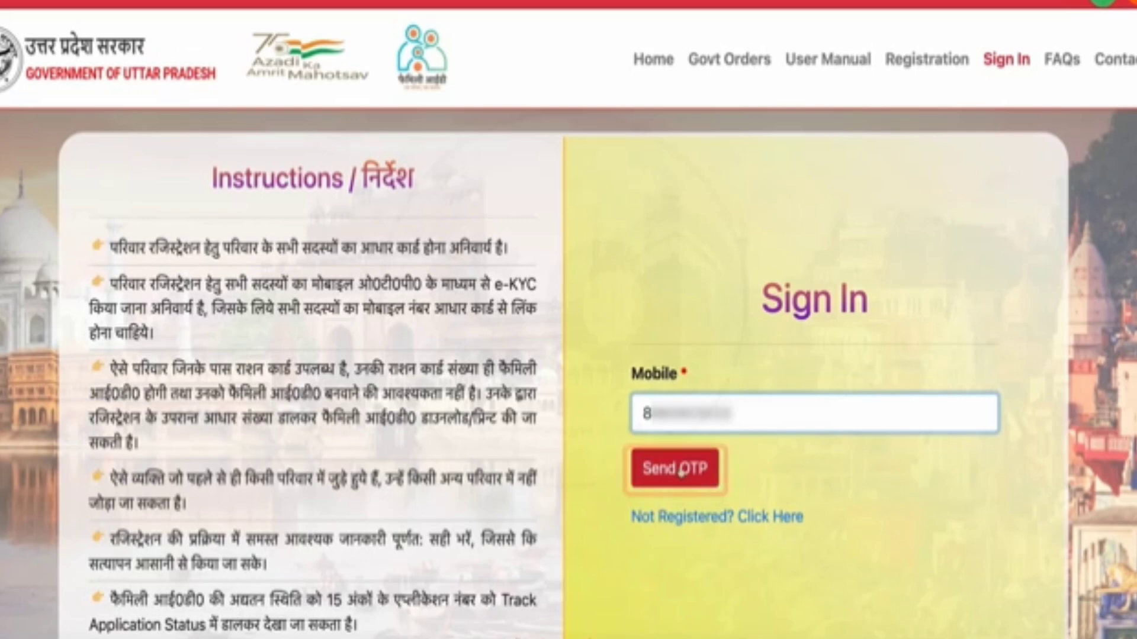
click(678, 469)
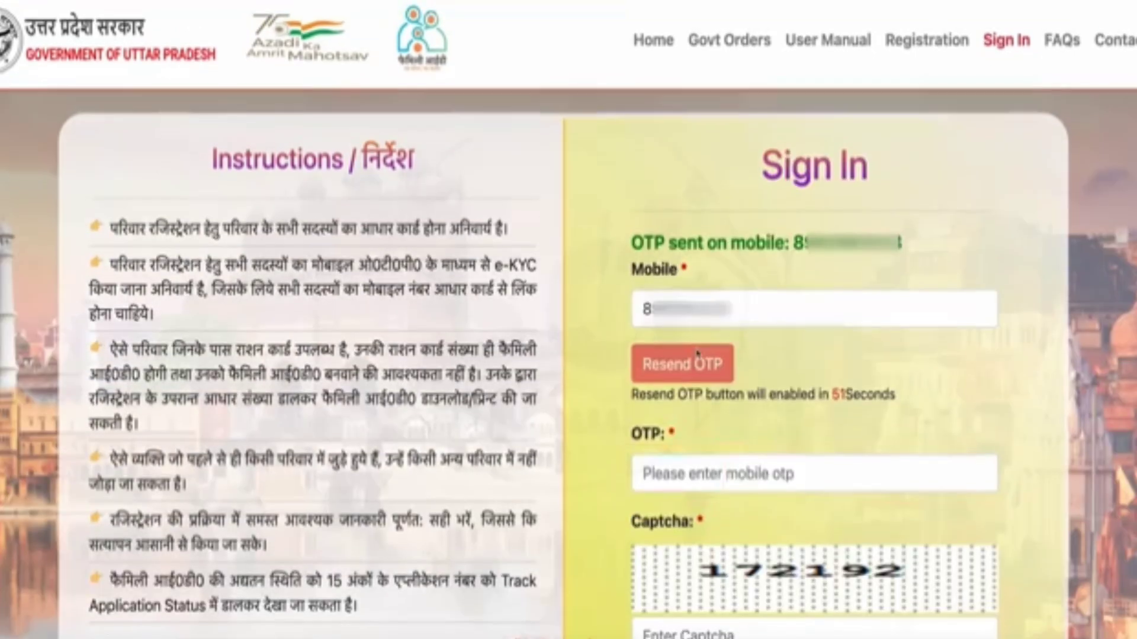
text(8)
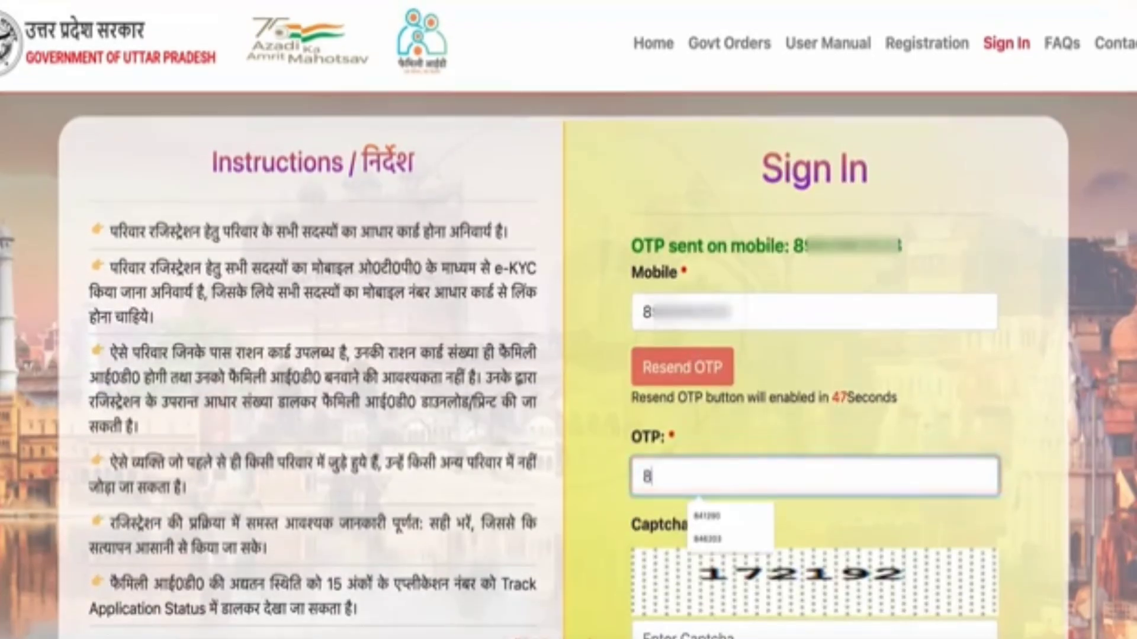
text(4)
click(708, 515)
scroll(709, 509, down, 4)
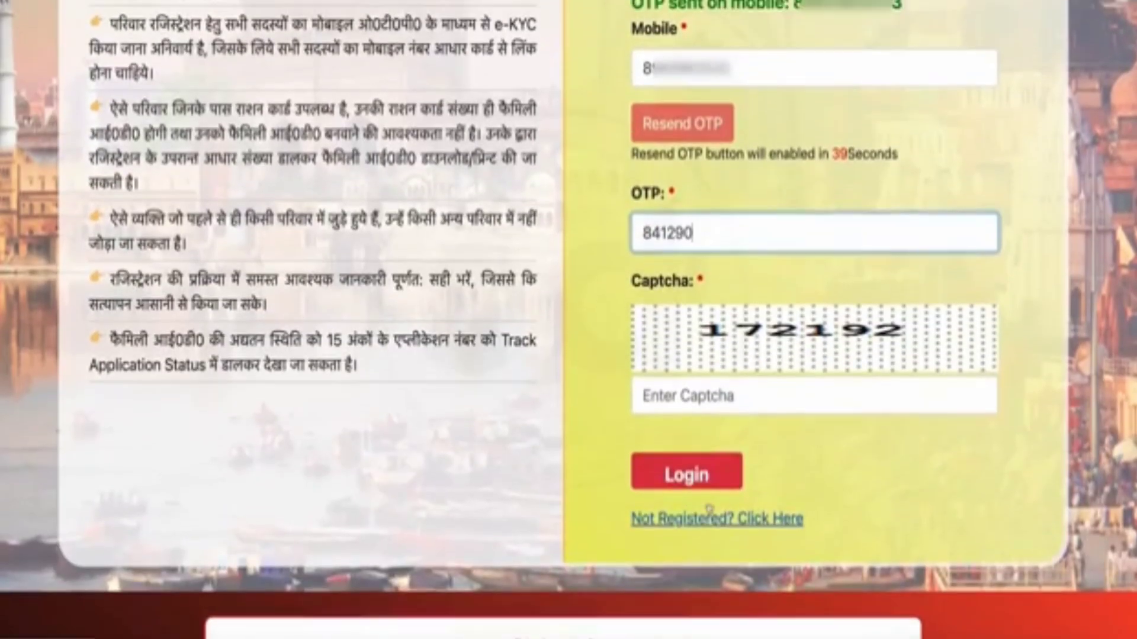
key(Tab)
key(Tab)
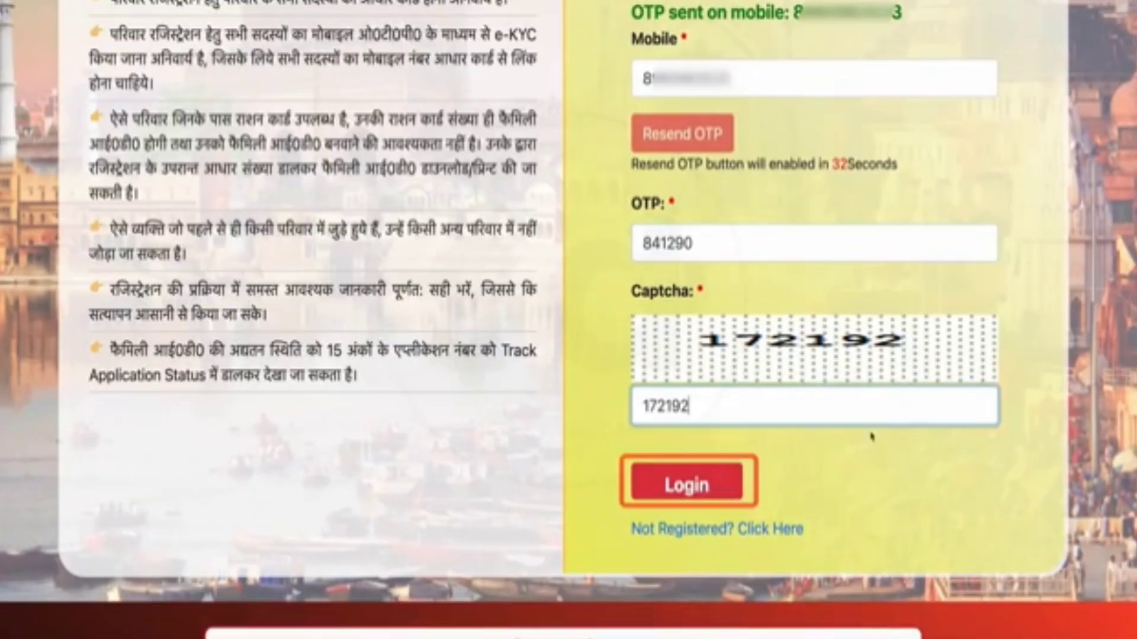
click(709, 494)
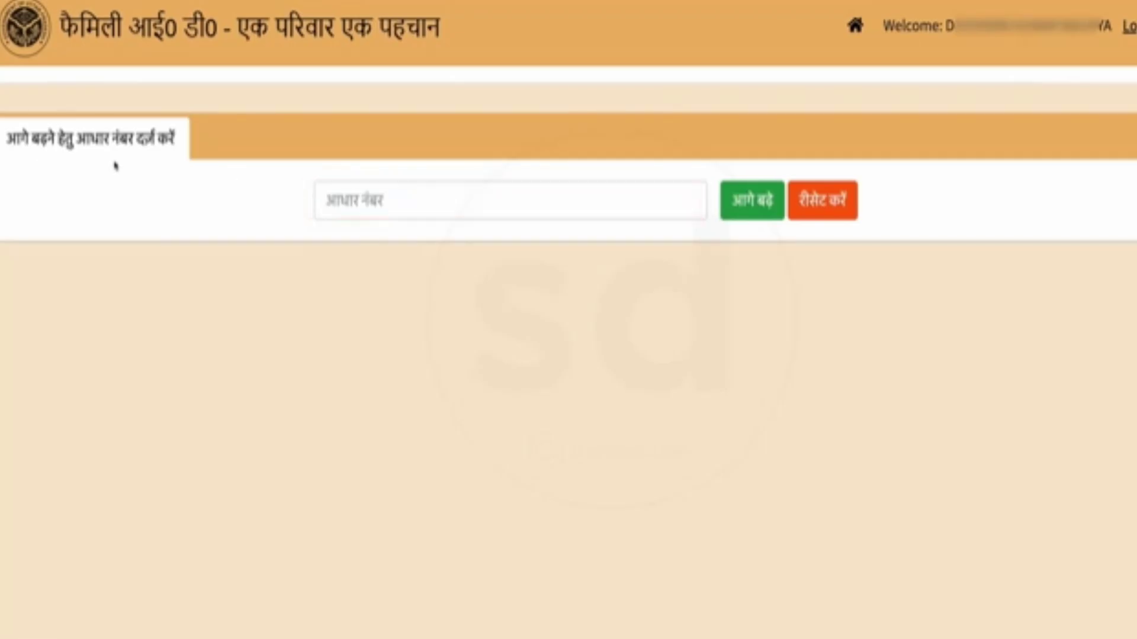
Step: Enter the applicant's Aadhaar number, check it, and choose to register a new Family ID
text(57)
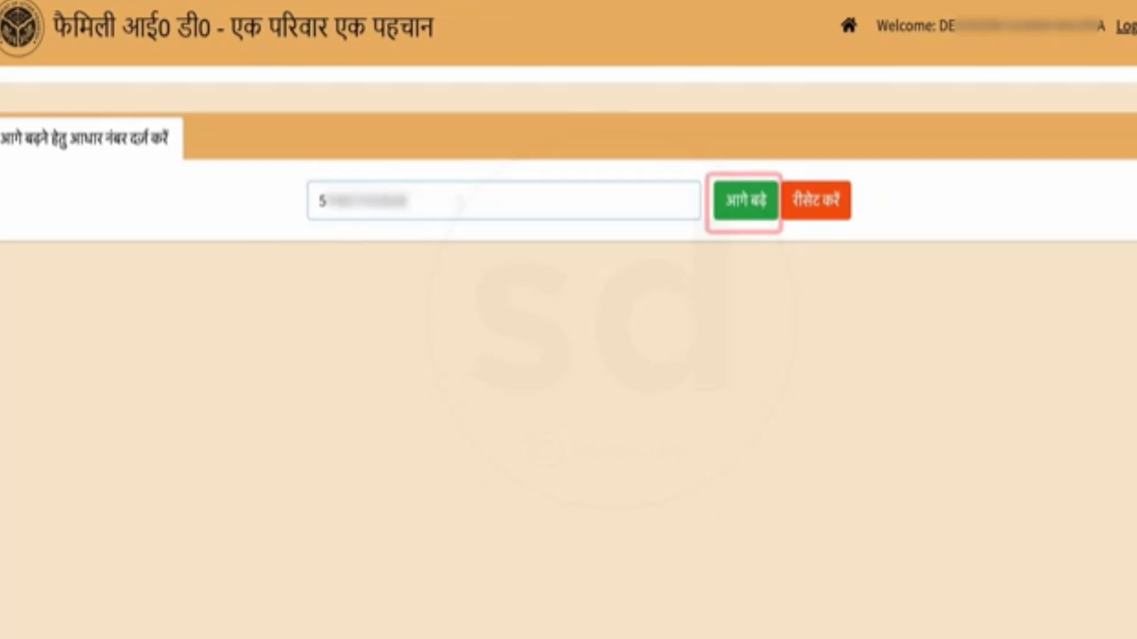
click(746, 200)
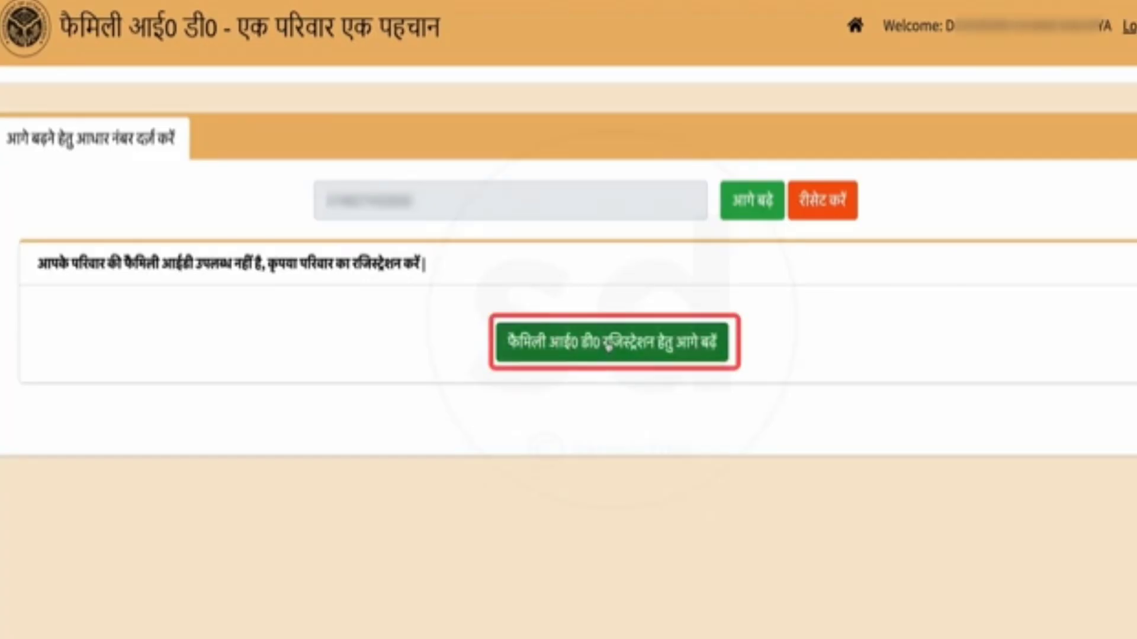
click(624, 349)
Step: Give data-use consent and verify the Aadhaar with the OTP sent to its mobile
click(15, 281)
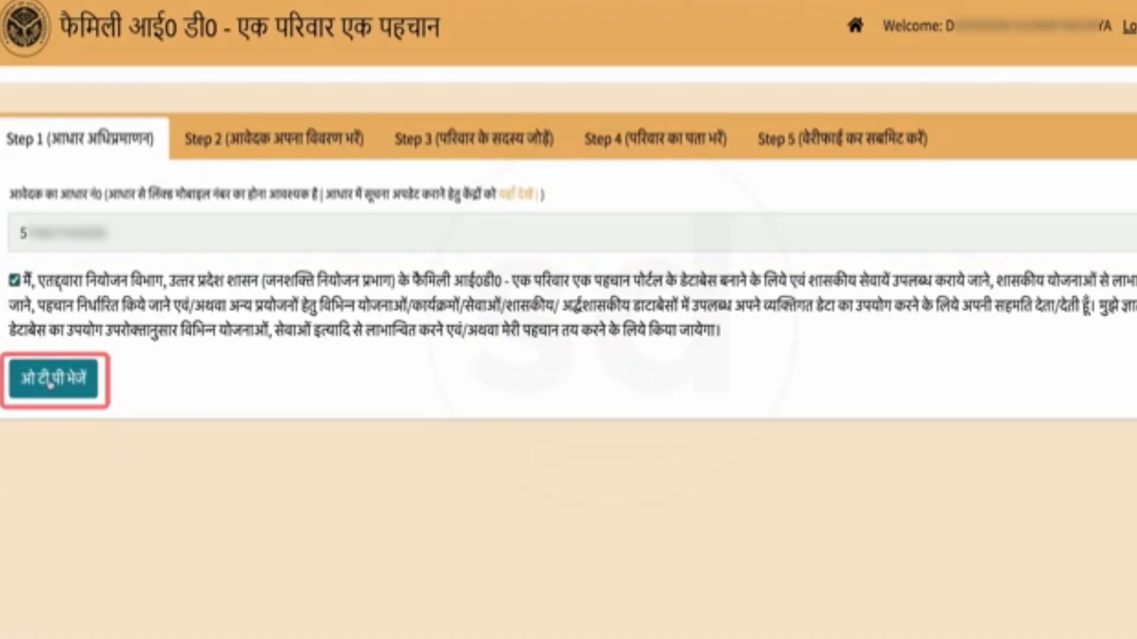
click(51, 382)
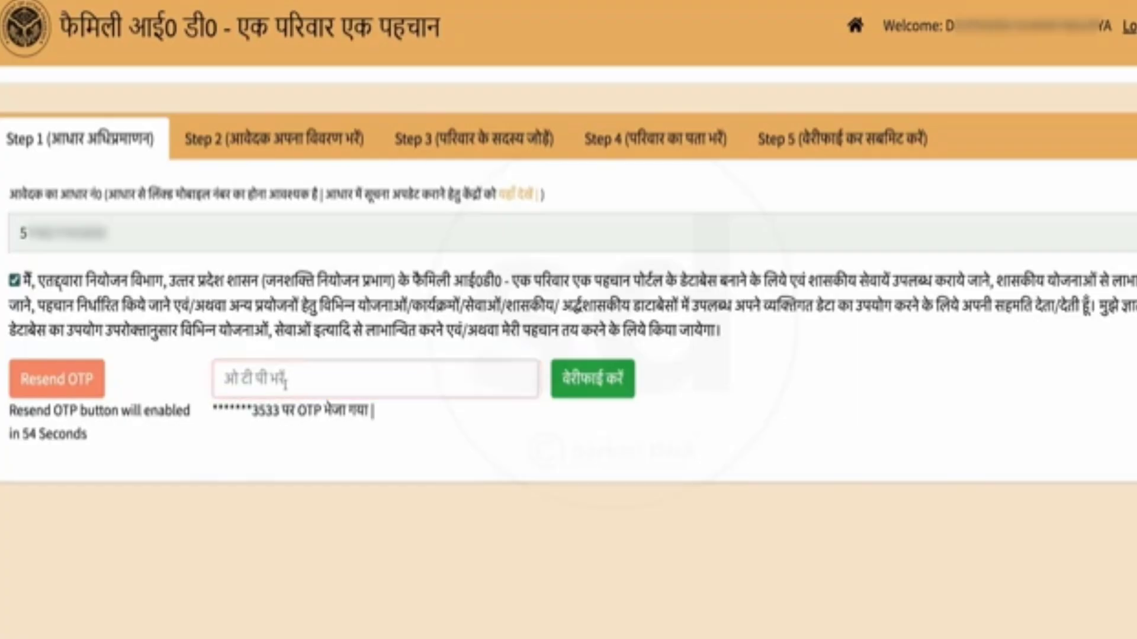
click(286, 379)
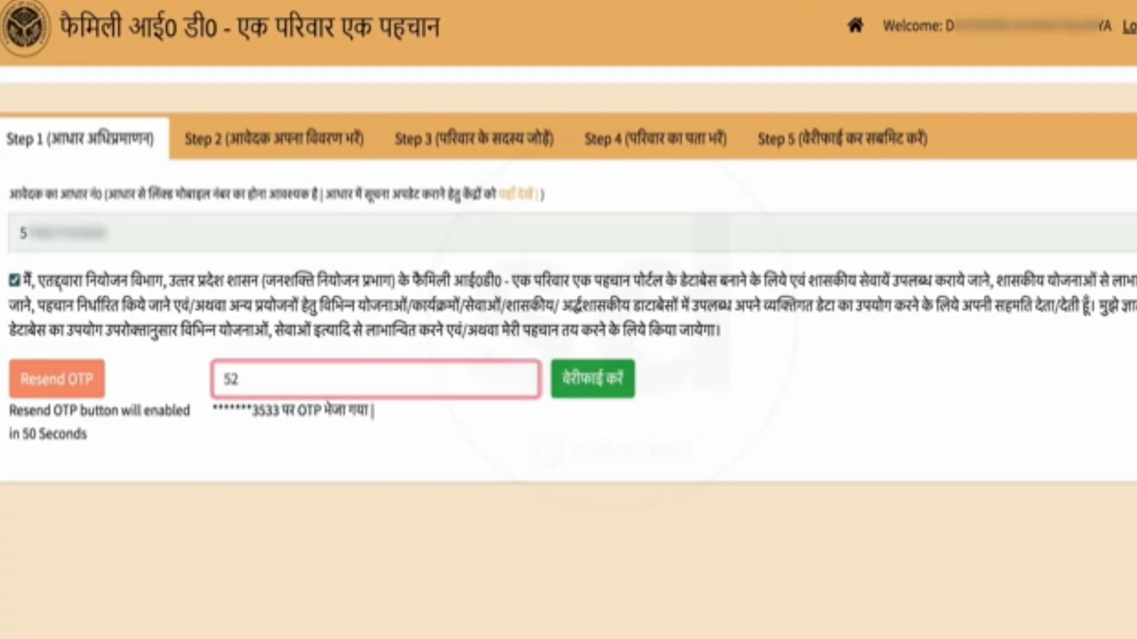
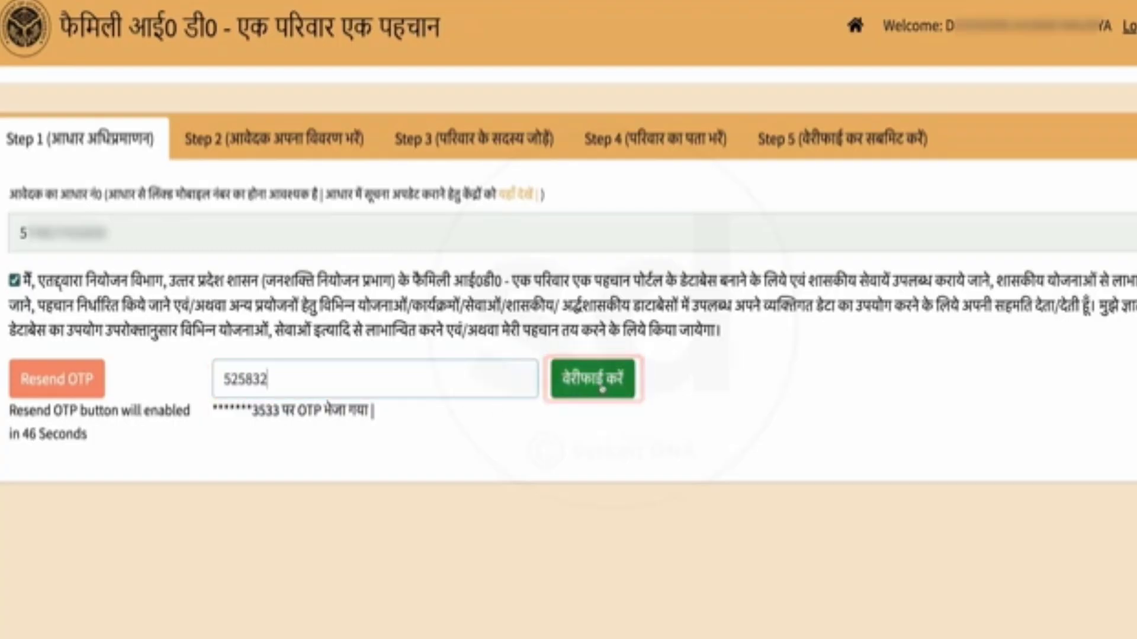
click(604, 382)
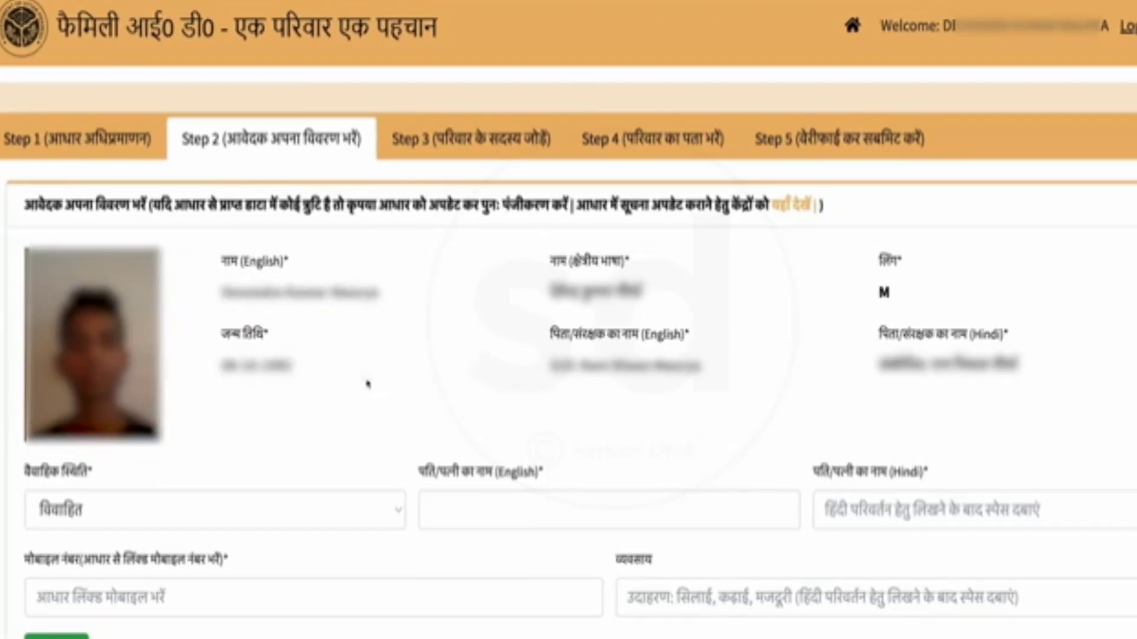
Step: Enter the spouse's name, the mobile number and occupation KRASHI, then save the applicant details
scroll(731, 415, down, 3)
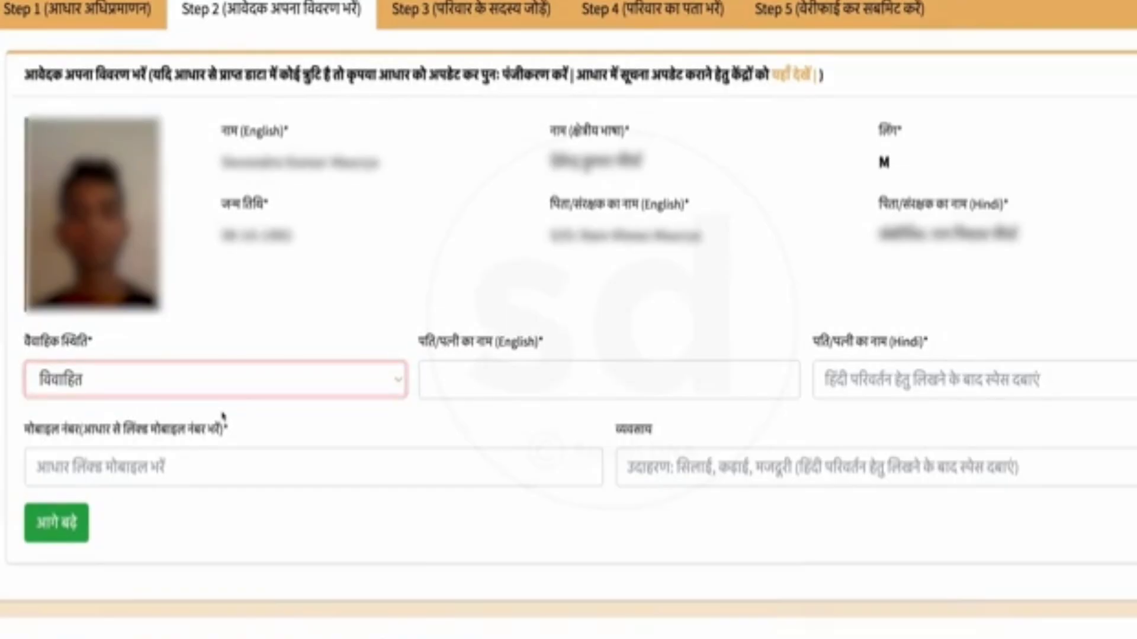
click(494, 385)
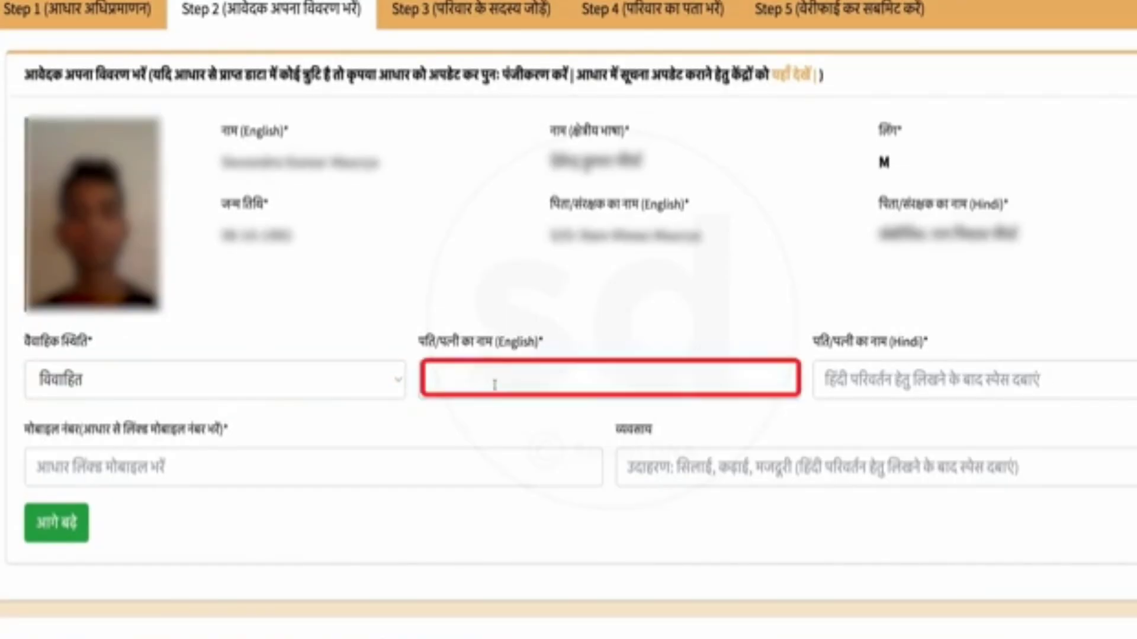
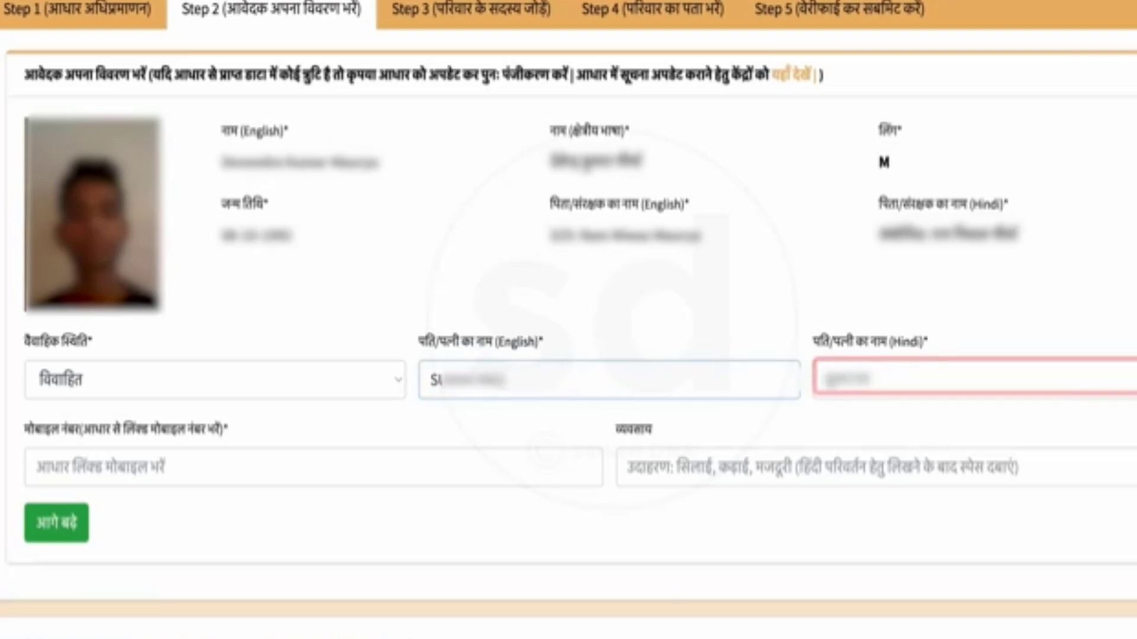
text(RYA)
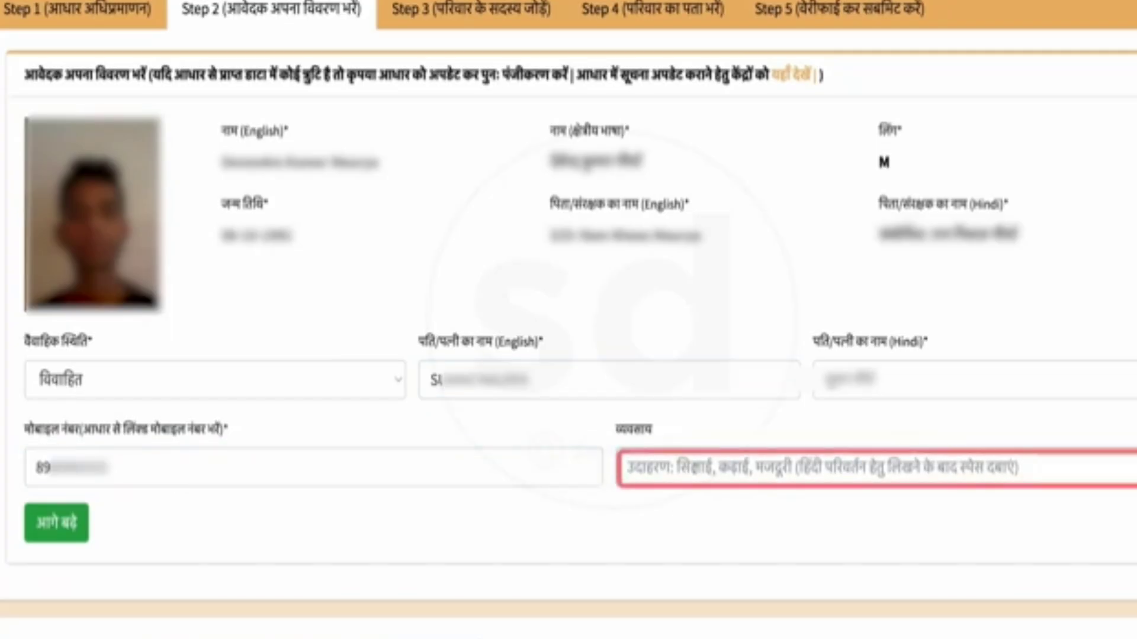
click(697, 467)
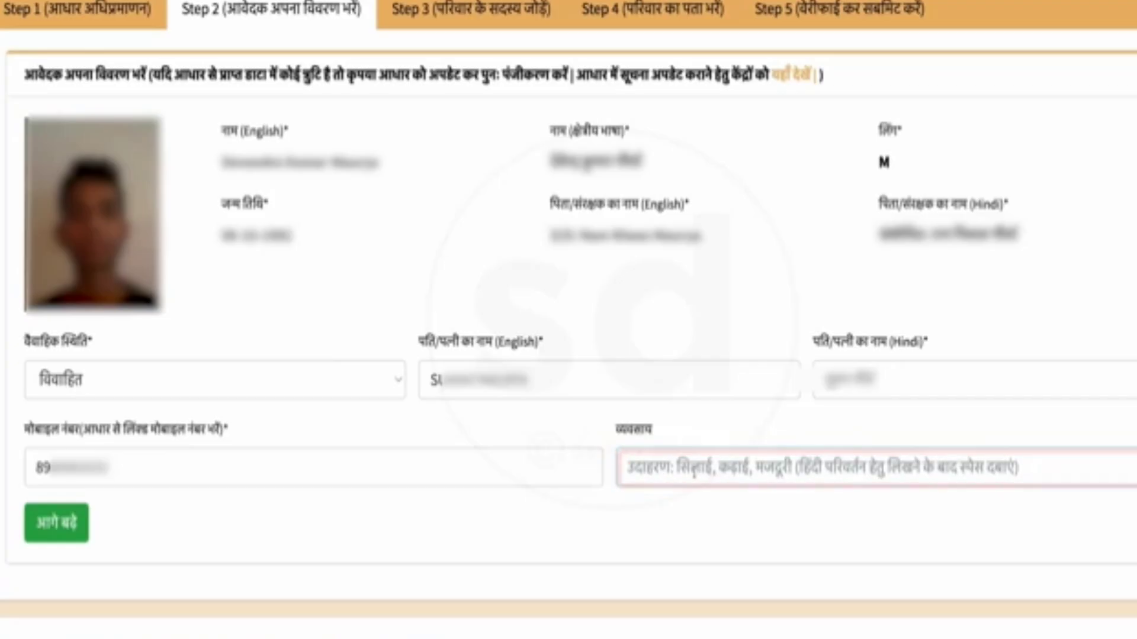
text(KRASHI)
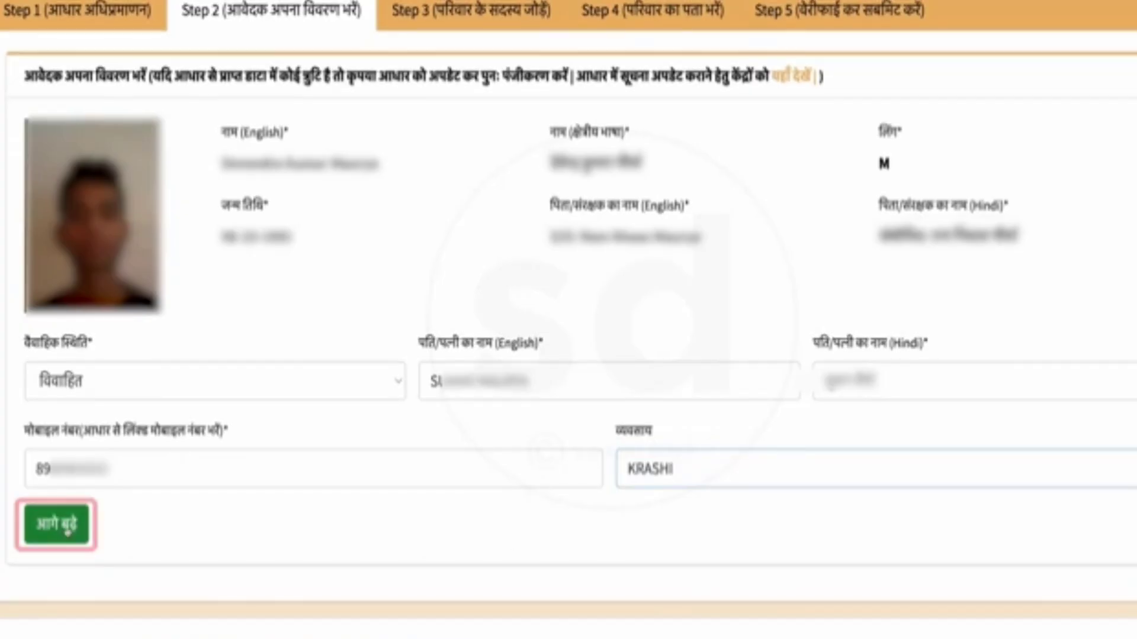
click(70, 529)
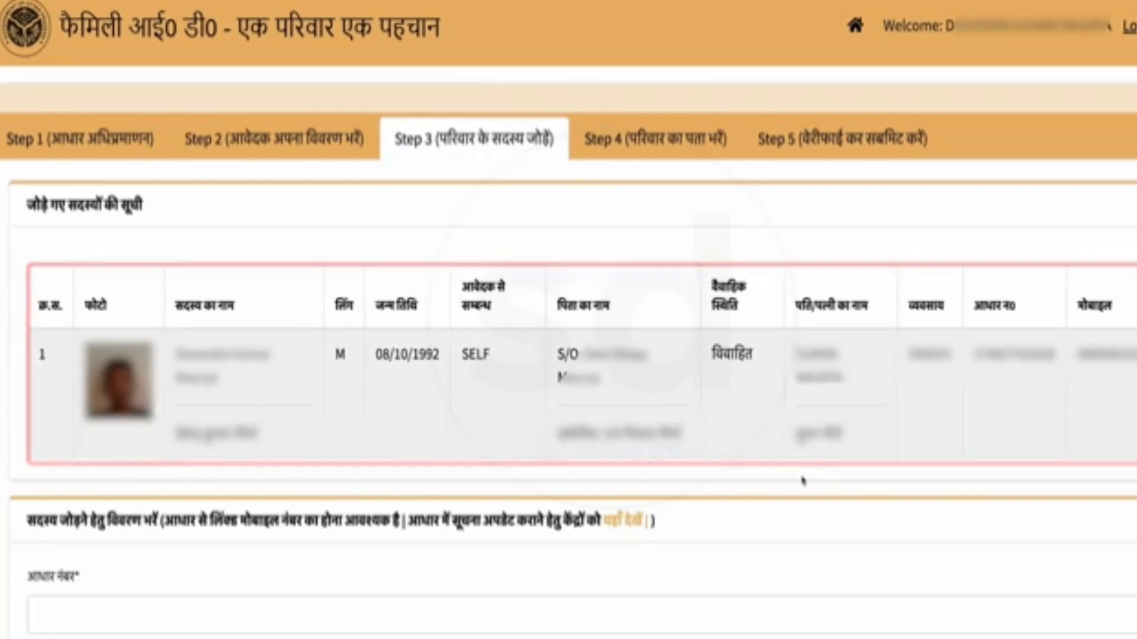
Step: Tick consent for the new member, request an Aadhaar OTP, enter it and verify
scroll(802, 481, down, 3)
scroll(802, 480, down, 3)
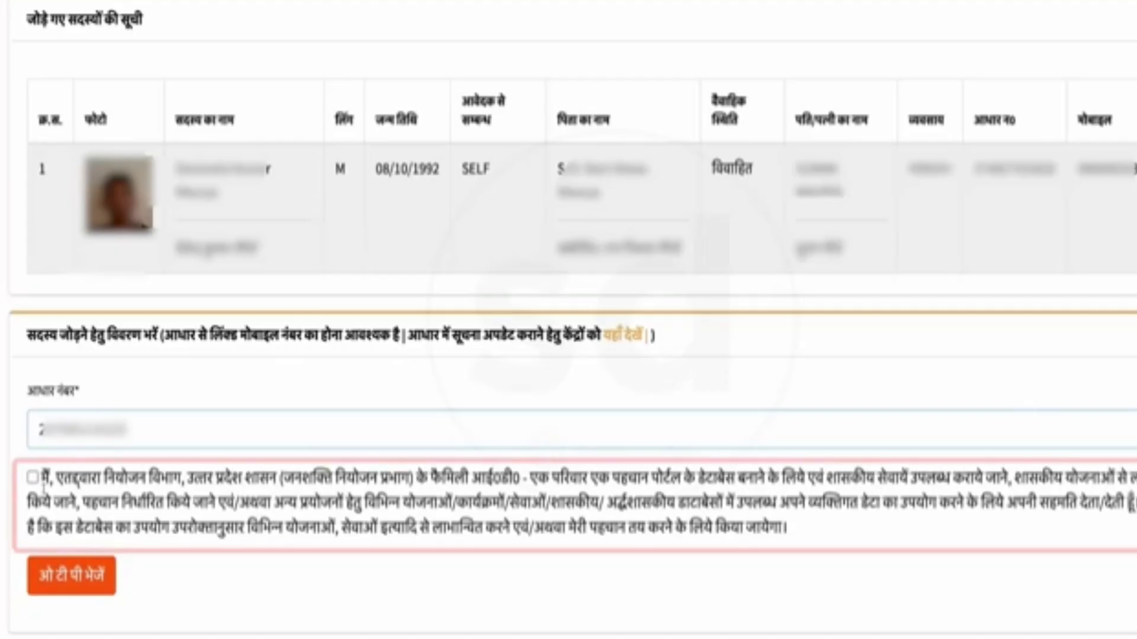
click(33, 479)
scroll(32, 482, down, 2)
click(77, 484)
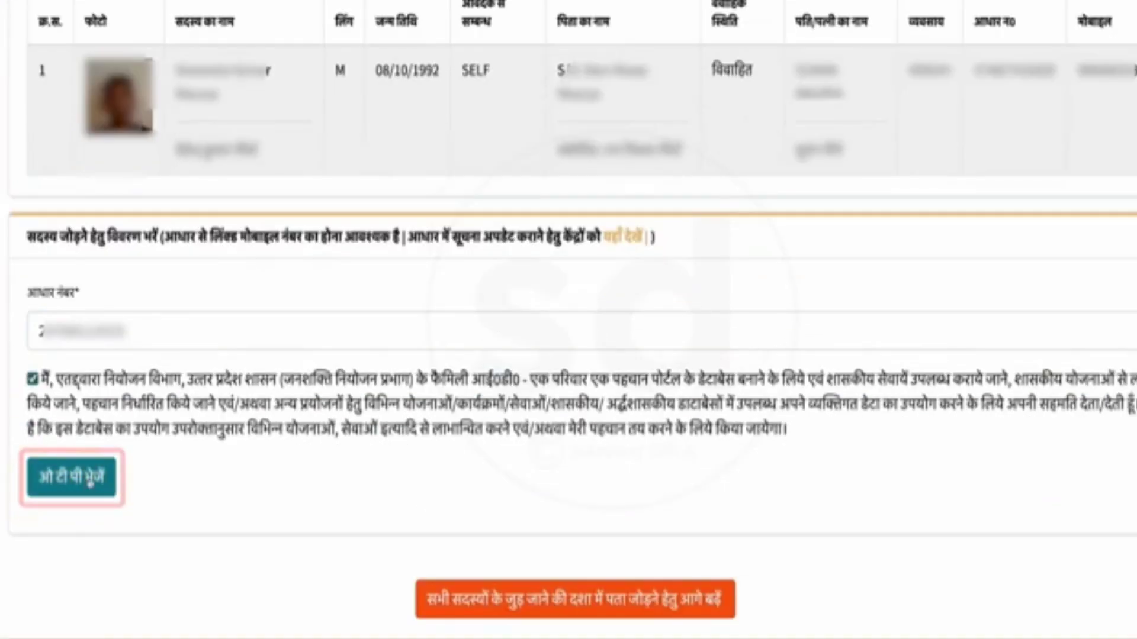
scroll(155, 484, down, 1)
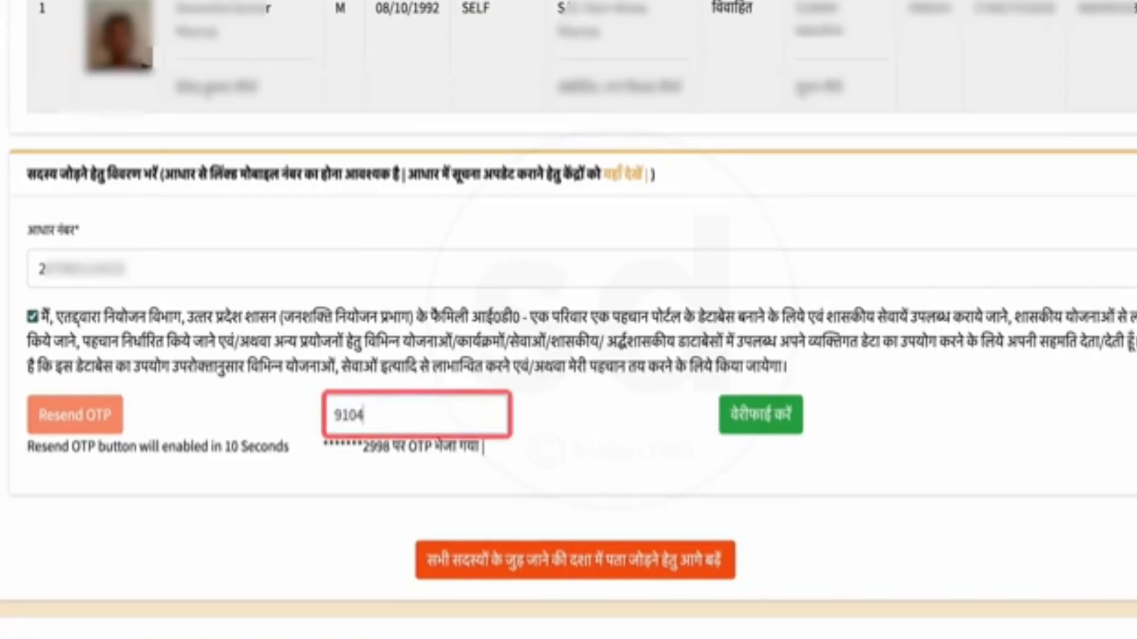
text(00)
key(Tab)
click(720, 424)
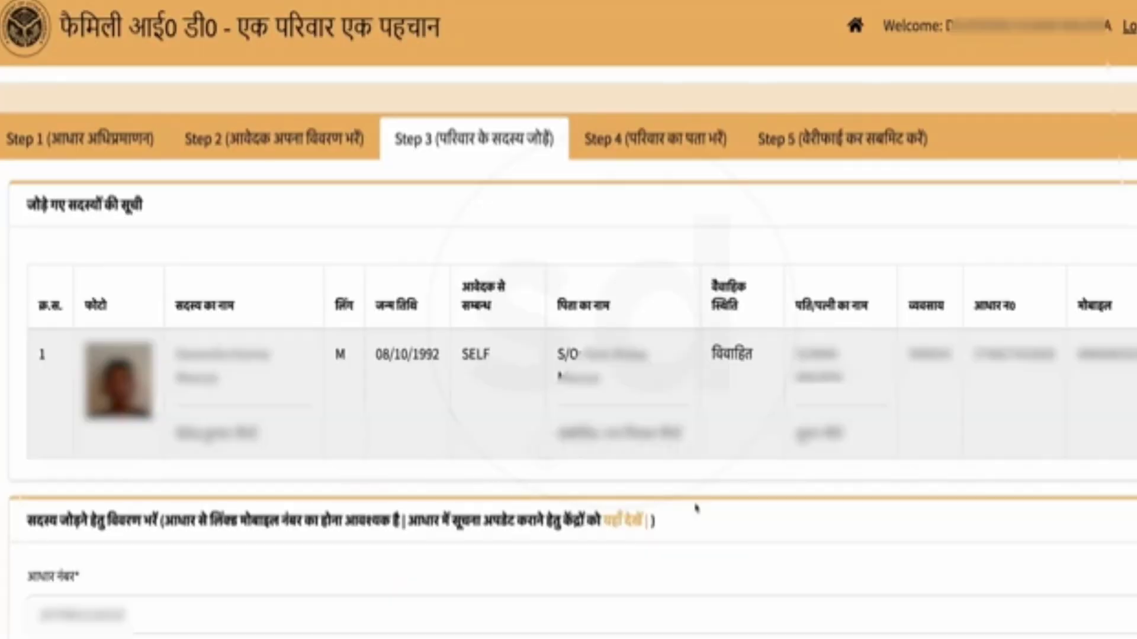
Step: Enter the new member's spouse name and mobile number
scroll(697, 509, down, 6)
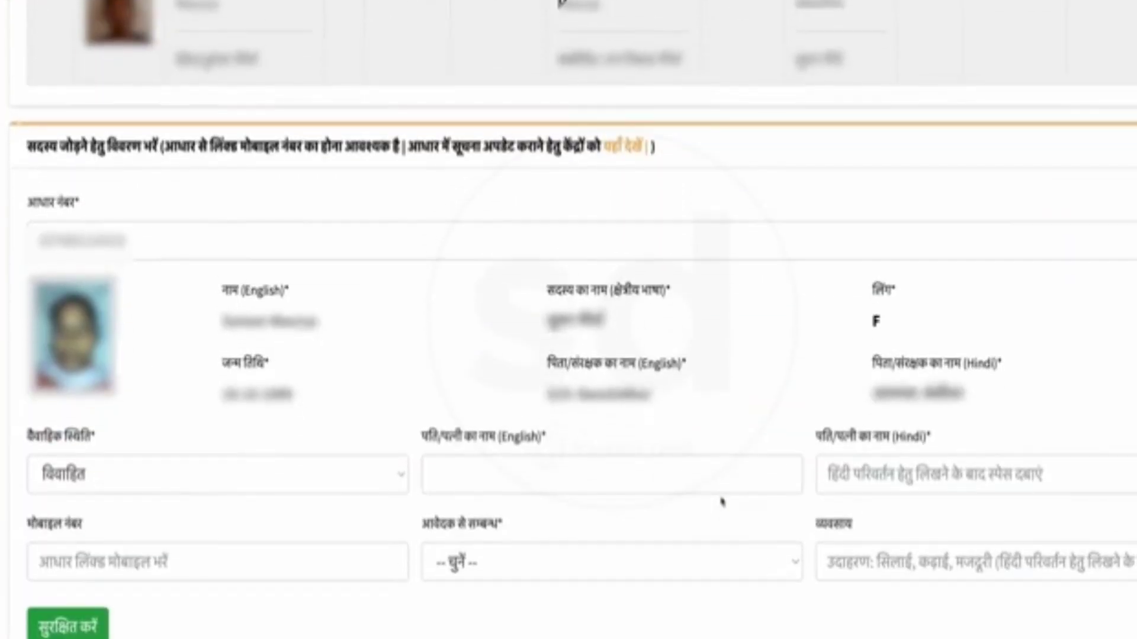
scroll(721, 502, down, 1)
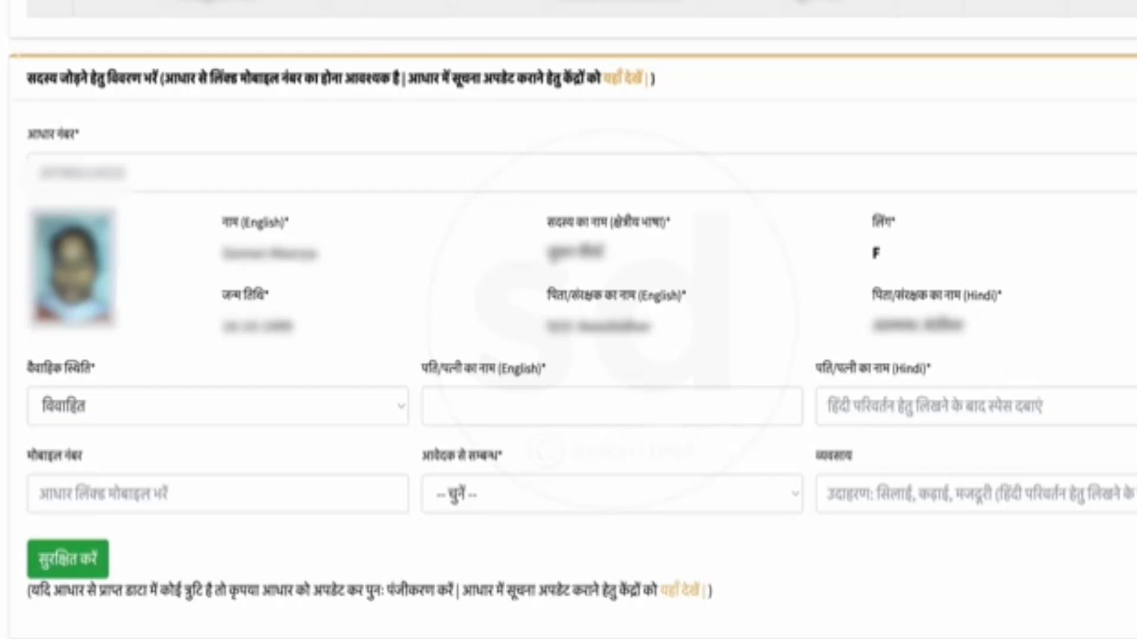
scroll(240, 224, down, 2)
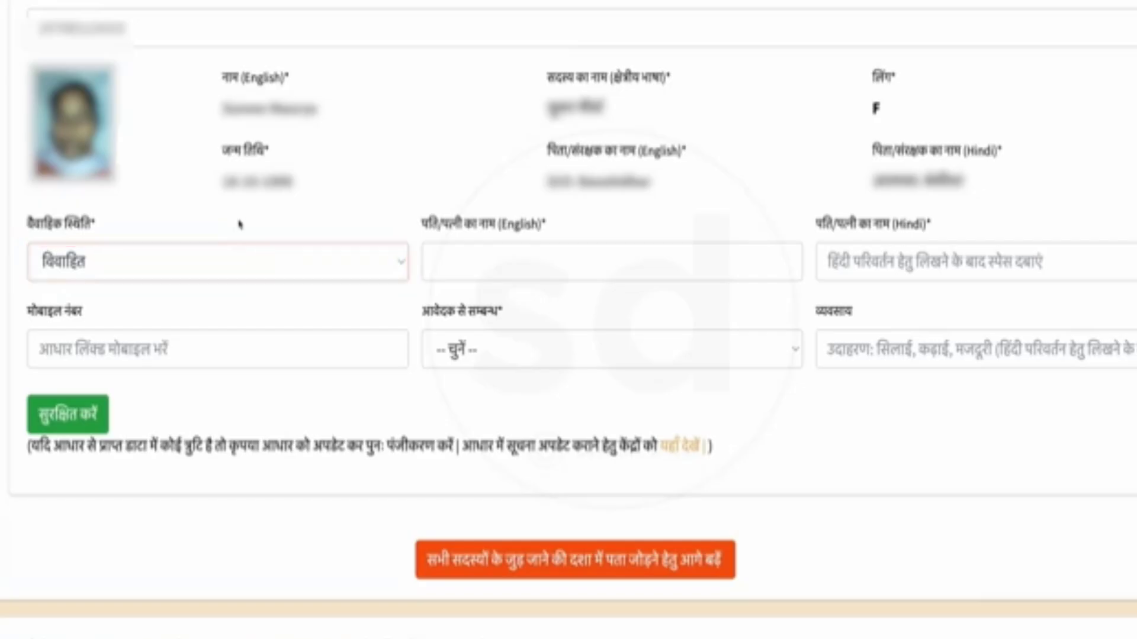
click(476, 264)
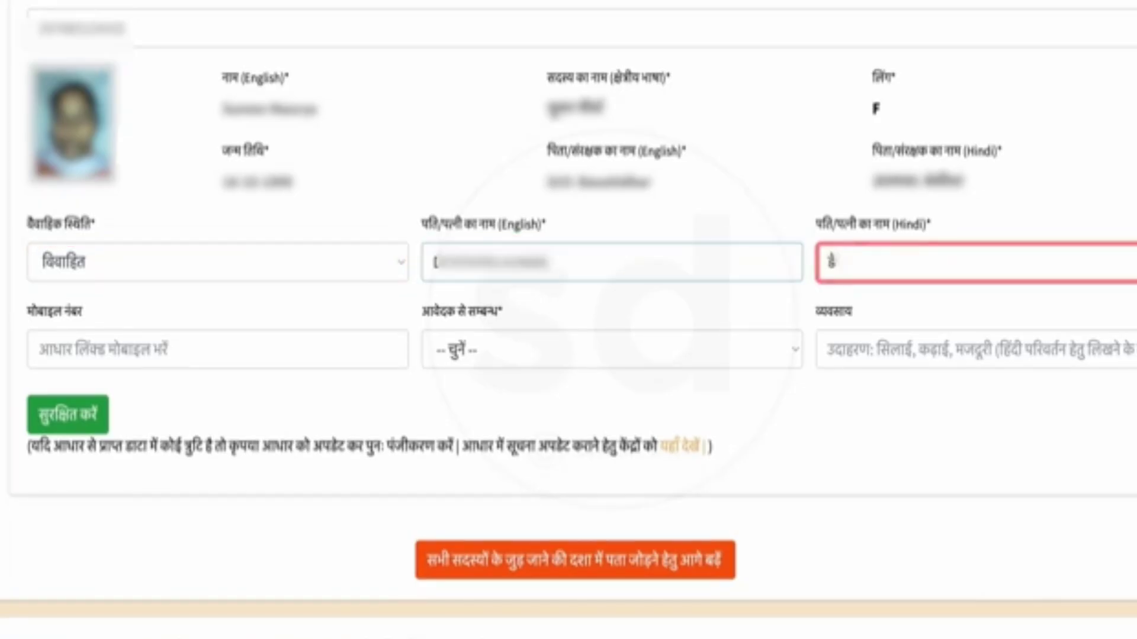
text(...)
click(218, 350)
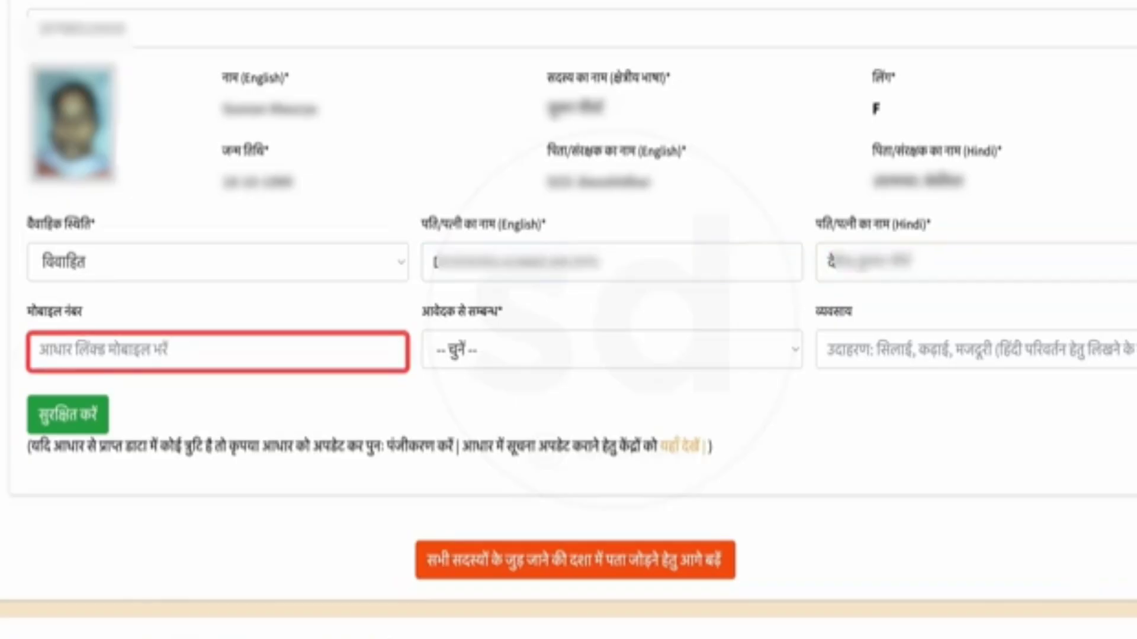
text(6...)
text(...)
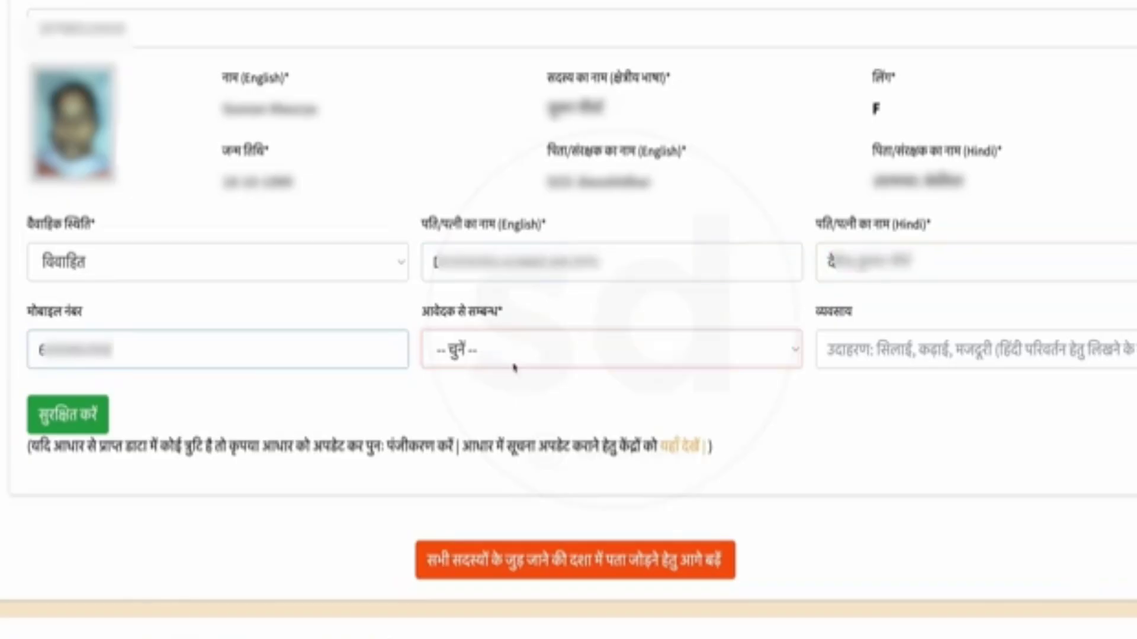
Step: Set the member's relation to WIFE and occupation HOUSE WIFE, and save her to the list
click(543, 361)
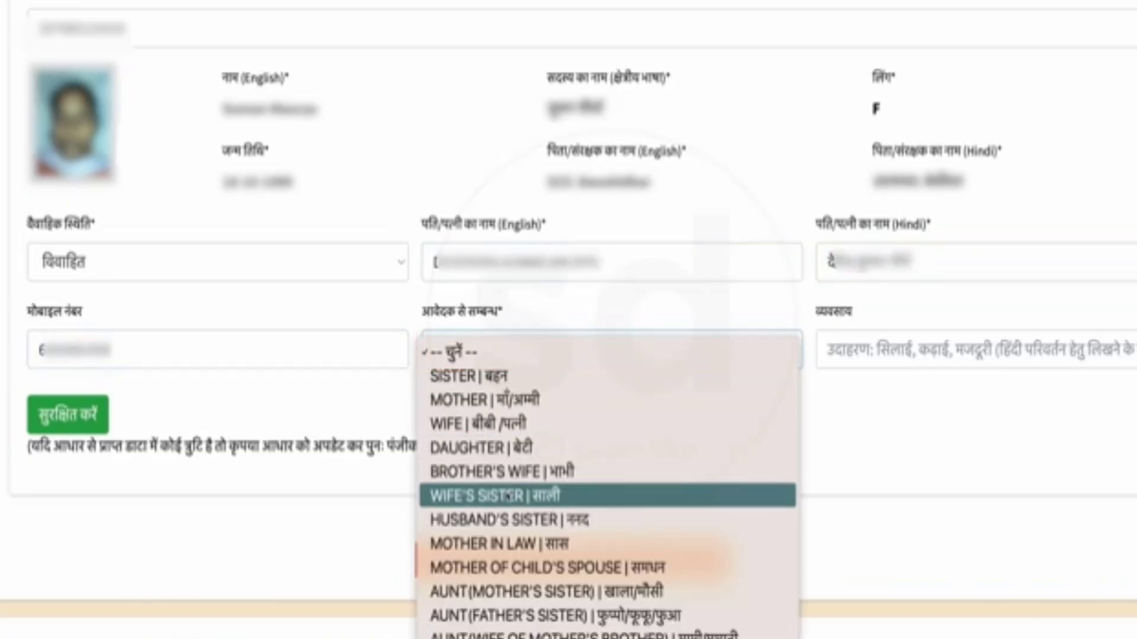
scroll(503, 497, down, 3)
scroll(507, 497, down, 5)
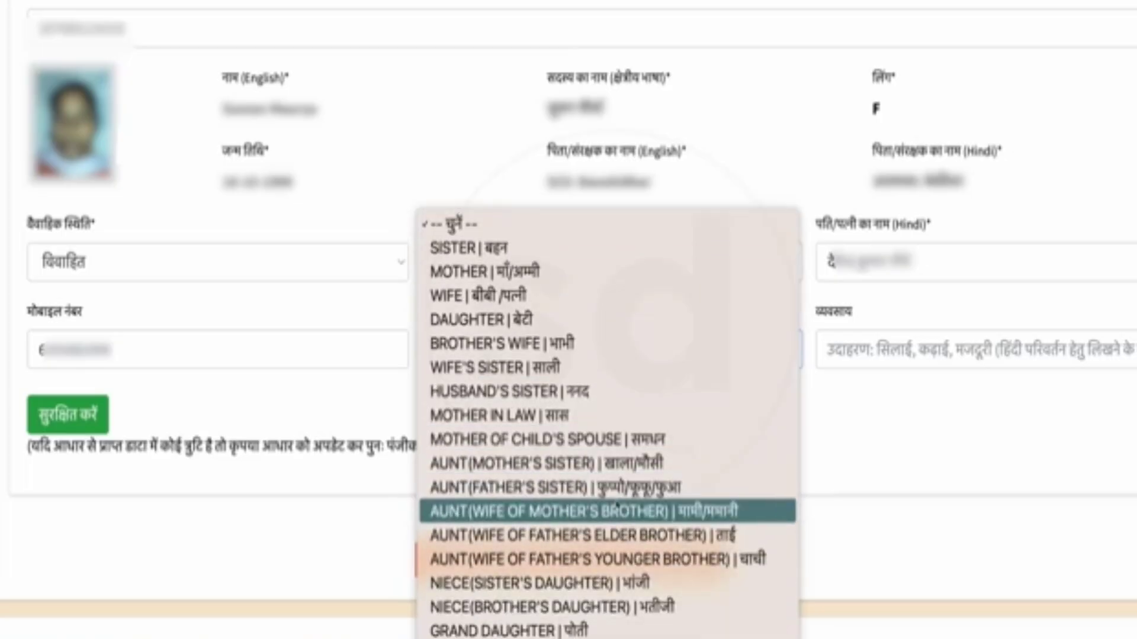
scroll(618, 503, down, 3)
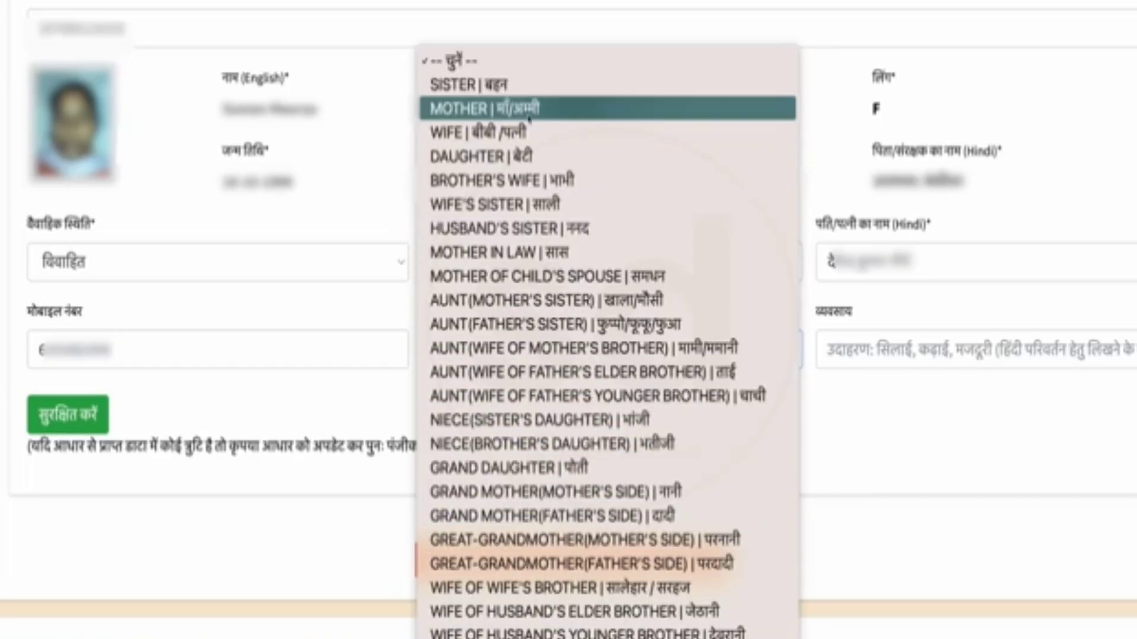
click(484, 133)
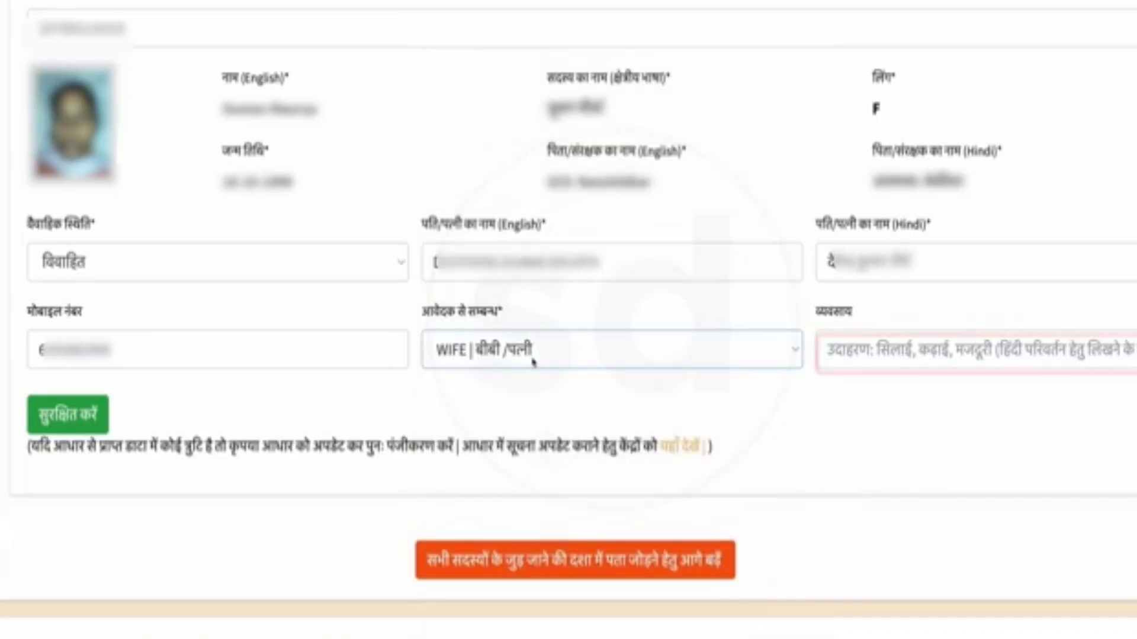
click(830, 350)
text(HOUSE WIFE)
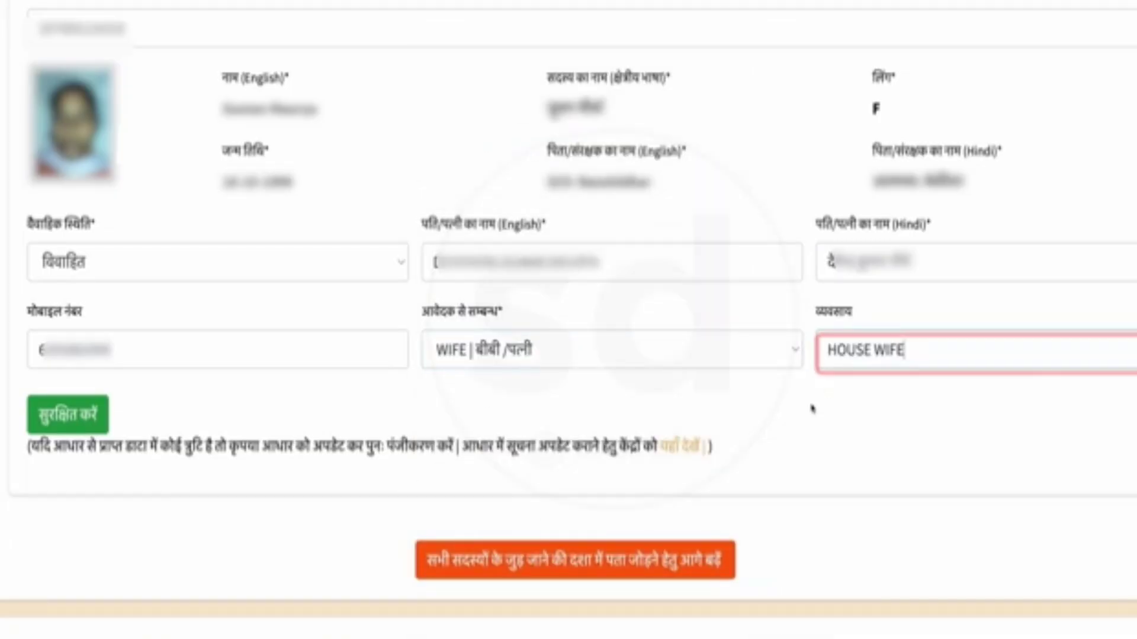
click(90, 423)
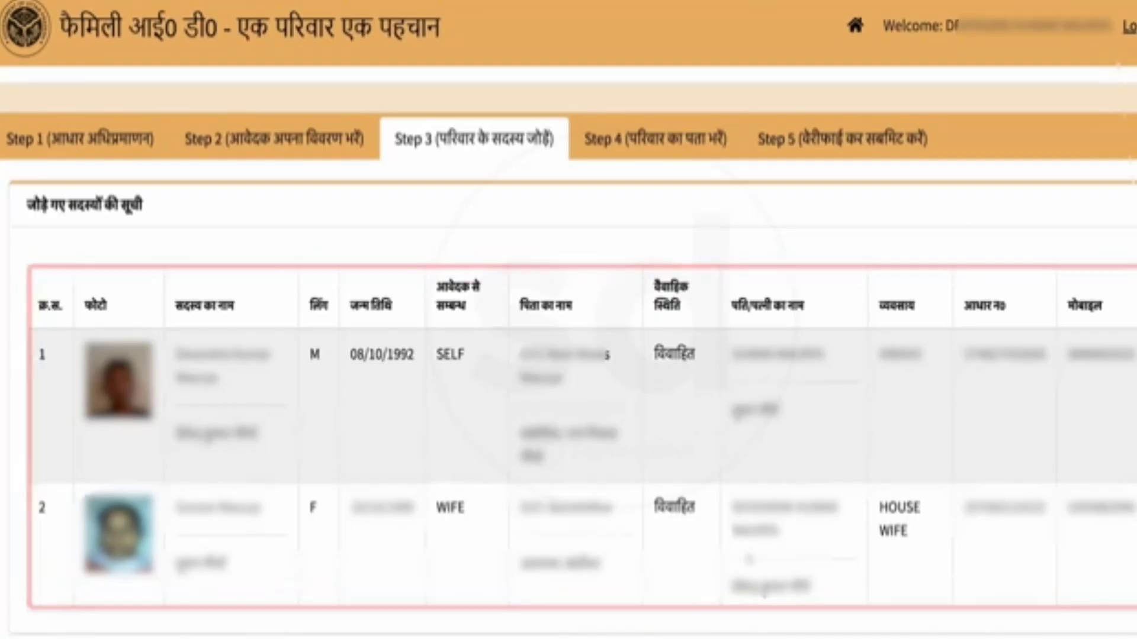
scroll(749, 559, down, 2)
scroll(749, 560, down, 1)
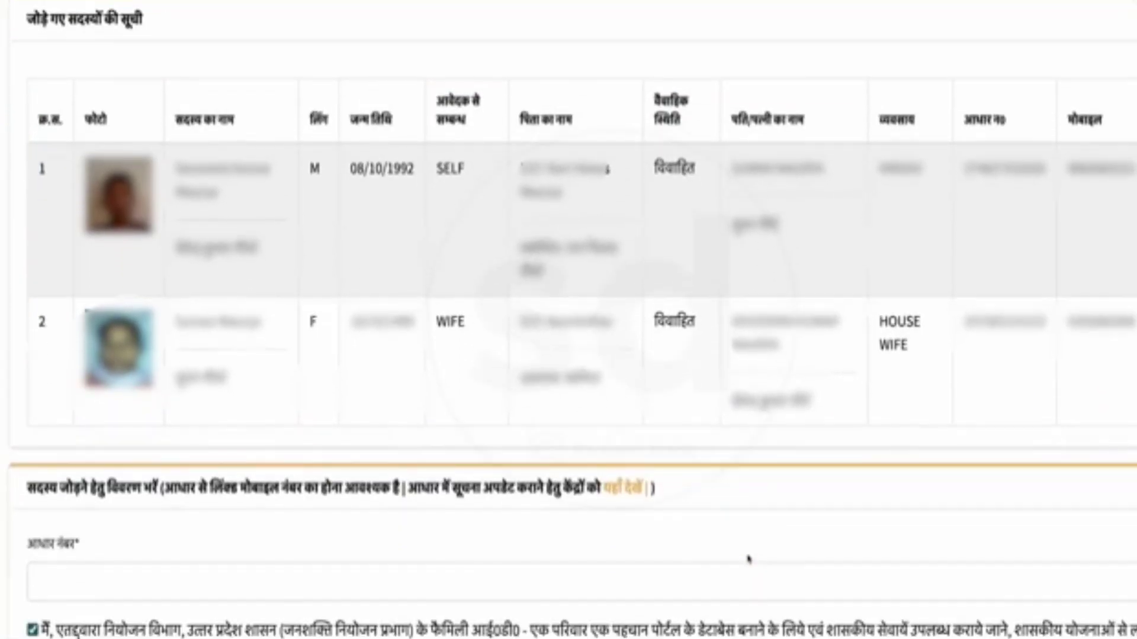
scroll(305, 563, down, 2)
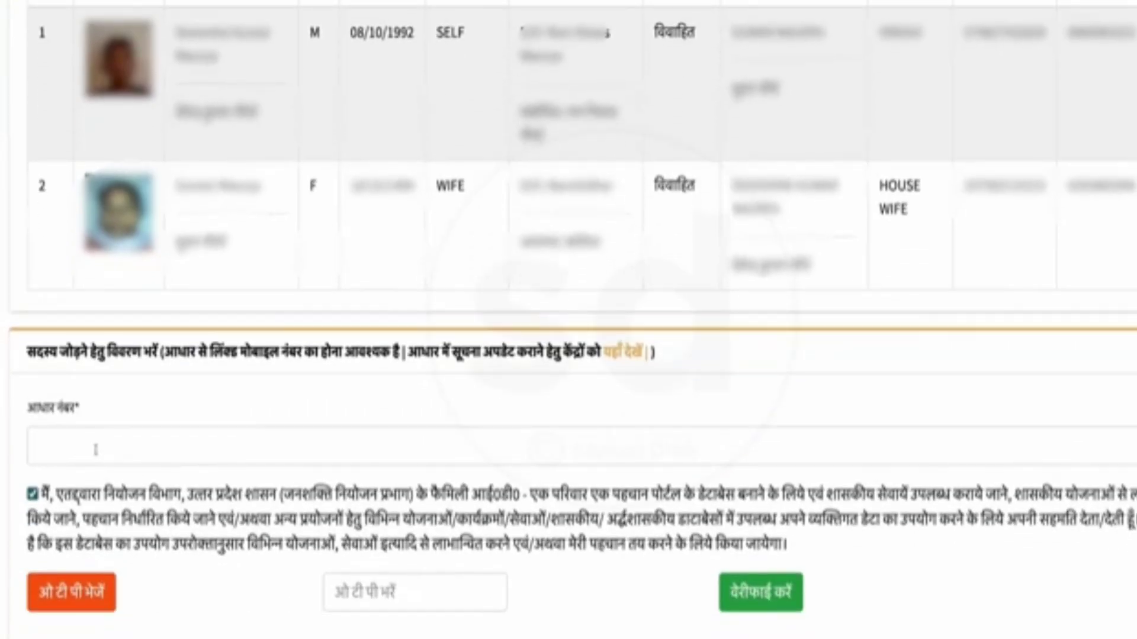
scroll(156, 452, down, 3)
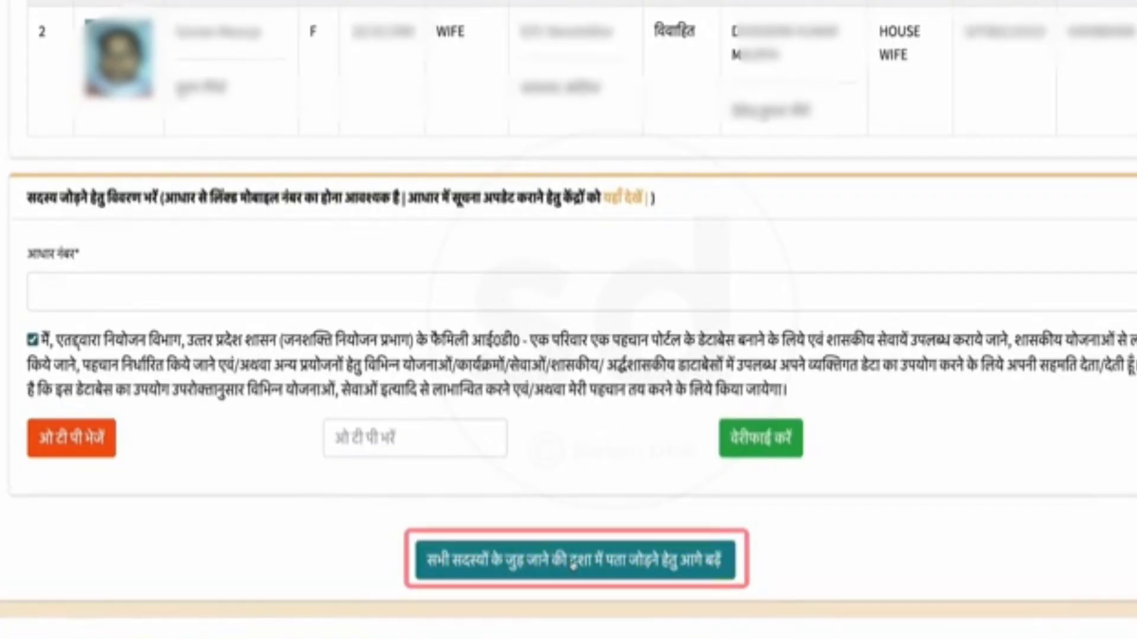
Step: Go to the address step and choose the family's district, tehsil and development block
click(545, 567)
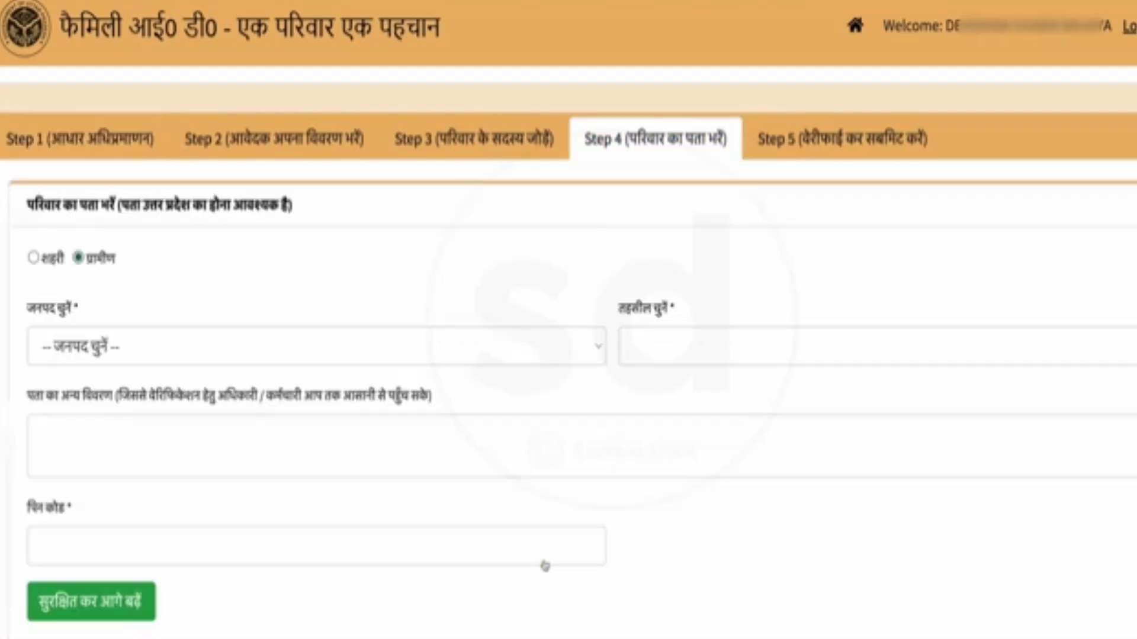
scroll(384, 360, down, 2)
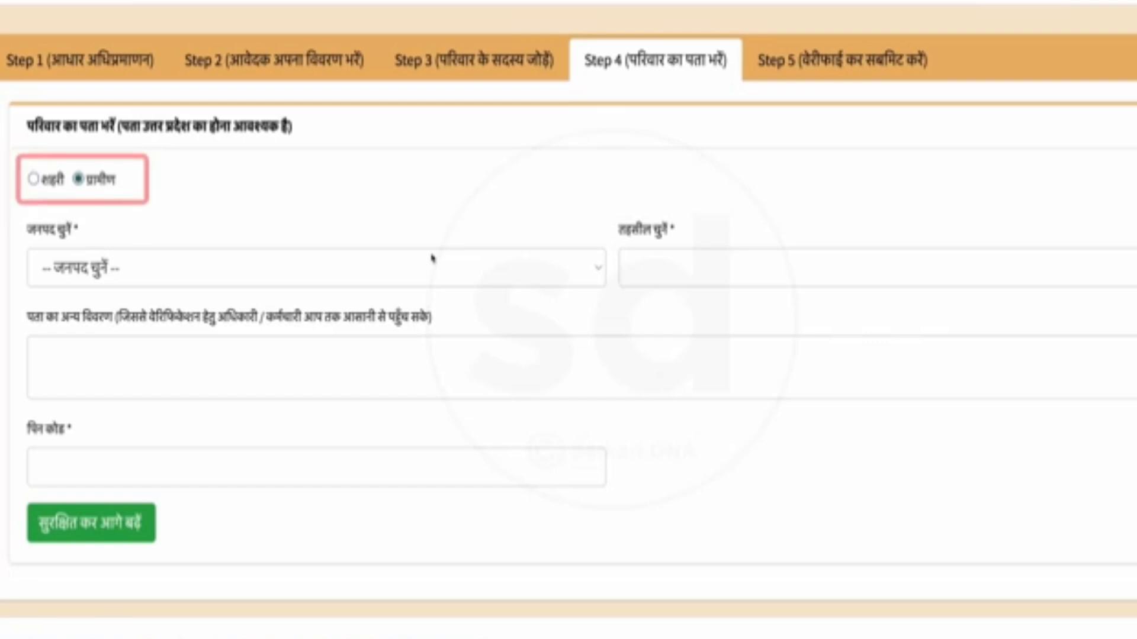
click(591, 282)
click(319, 360)
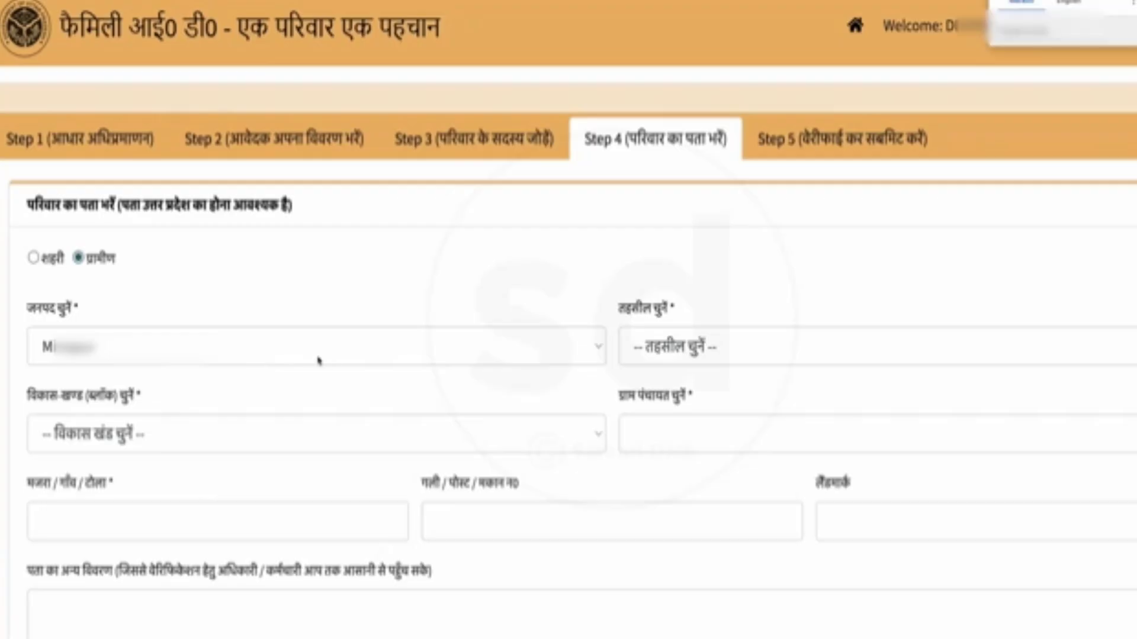
click(699, 353)
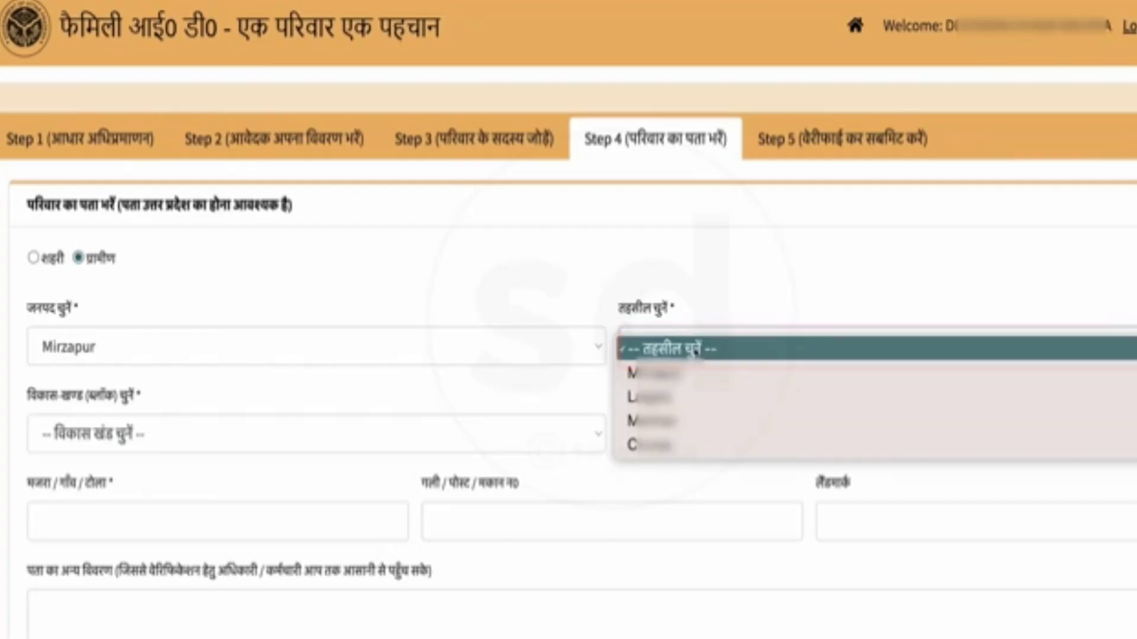
click(651, 373)
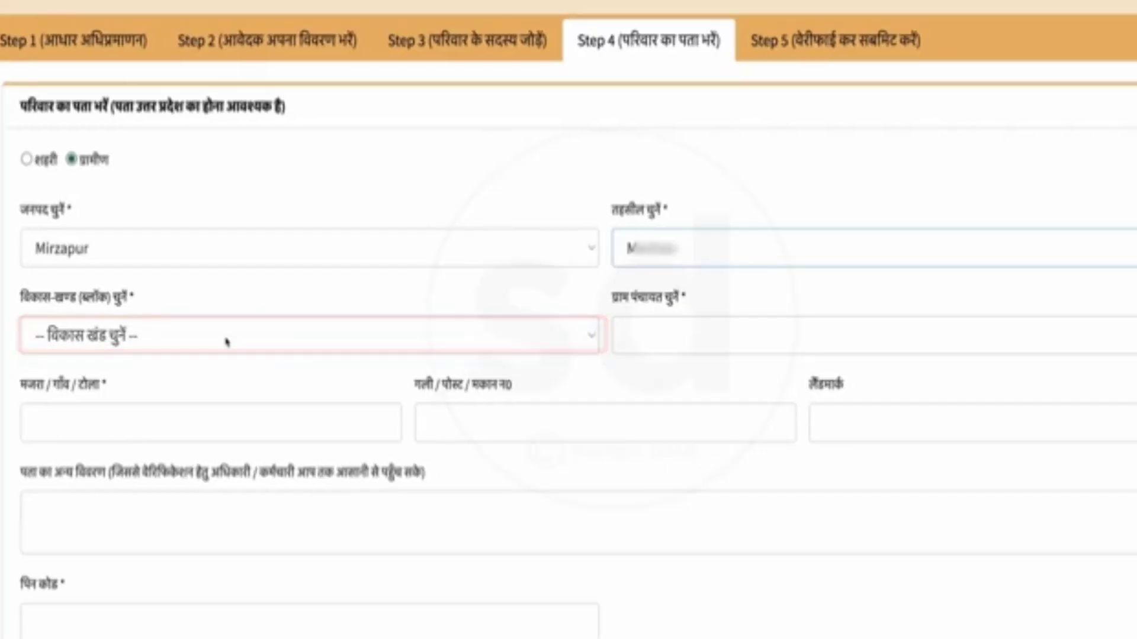
click(249, 347)
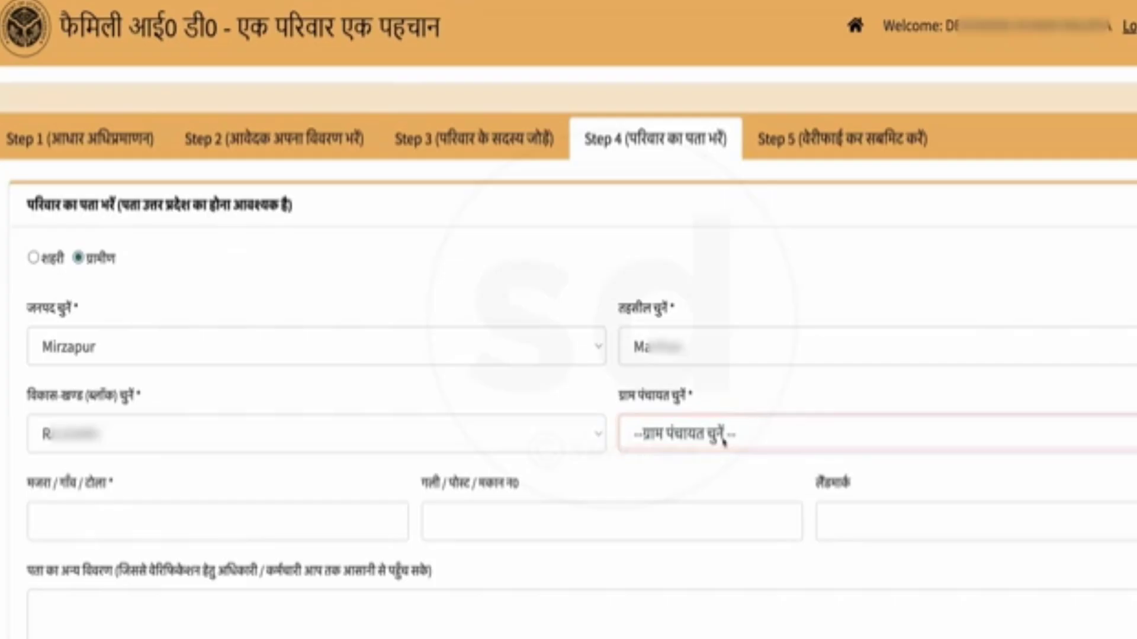
Step: Choose the gram panchayat, enter the village name, and move on to the PIN code field
click(724, 438)
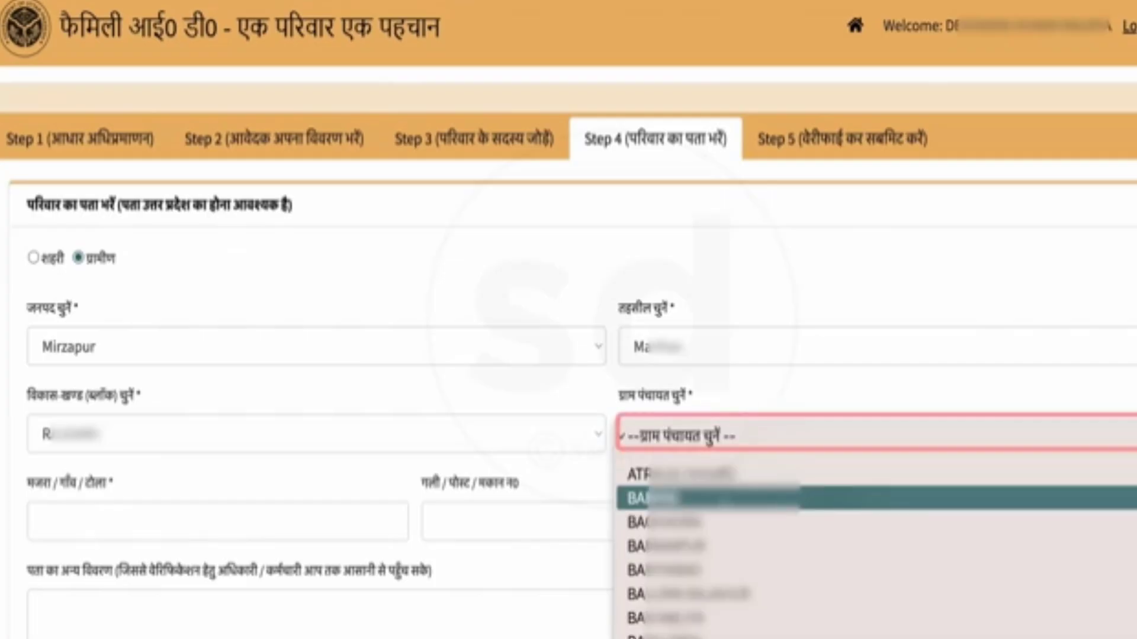
scroll(732, 500, down, 4)
scroll(732, 490, down, 2)
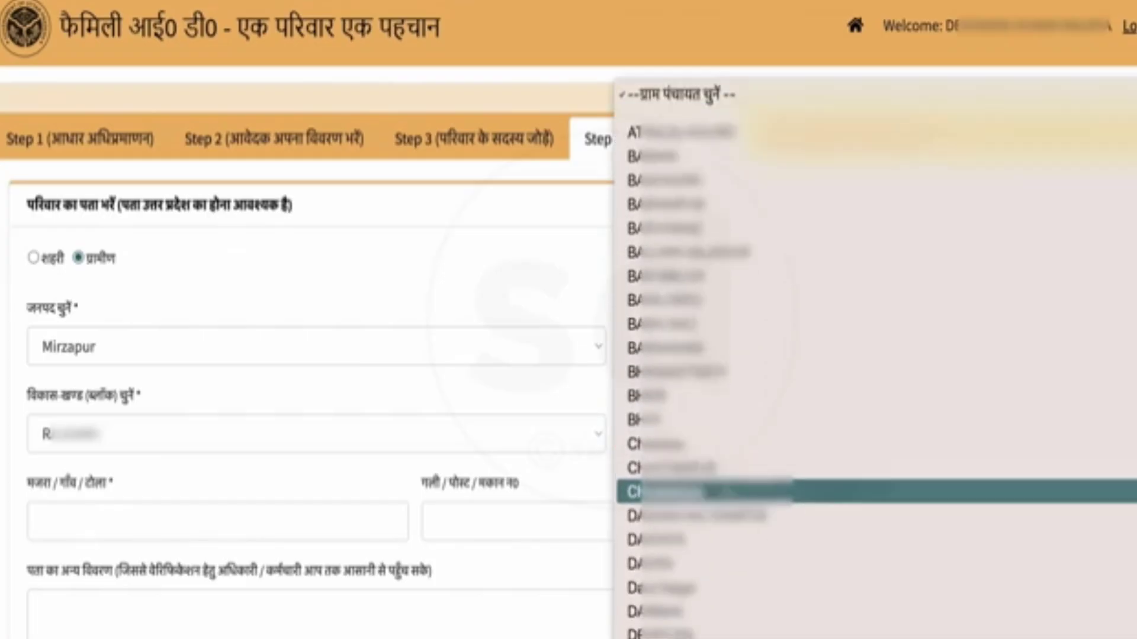
click(732, 491)
click(202, 521)
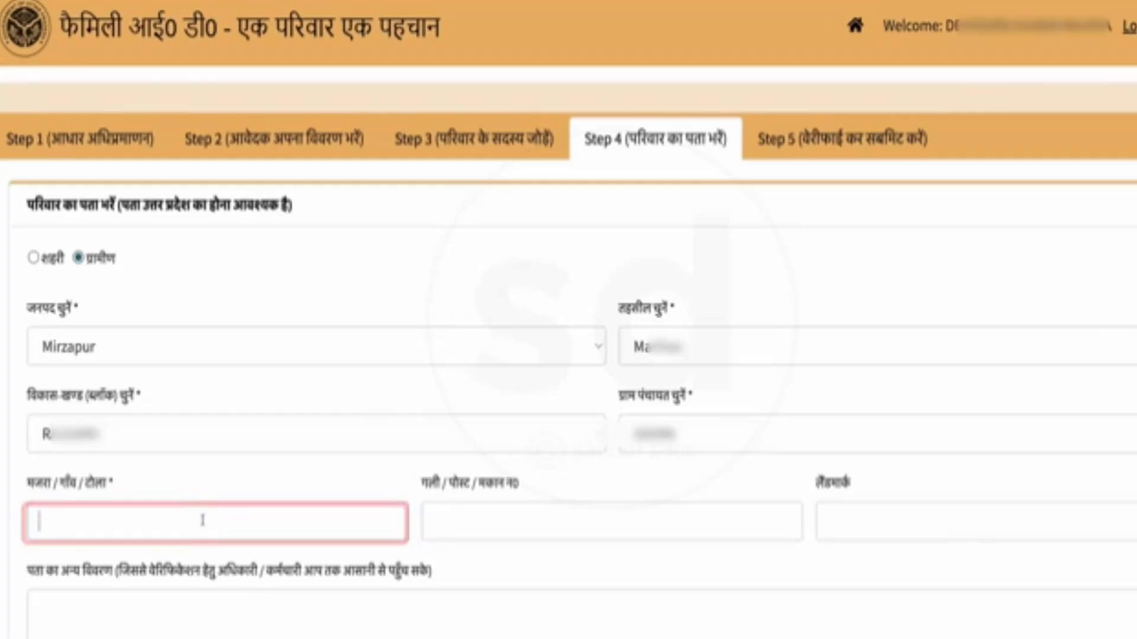
text(GARWA)
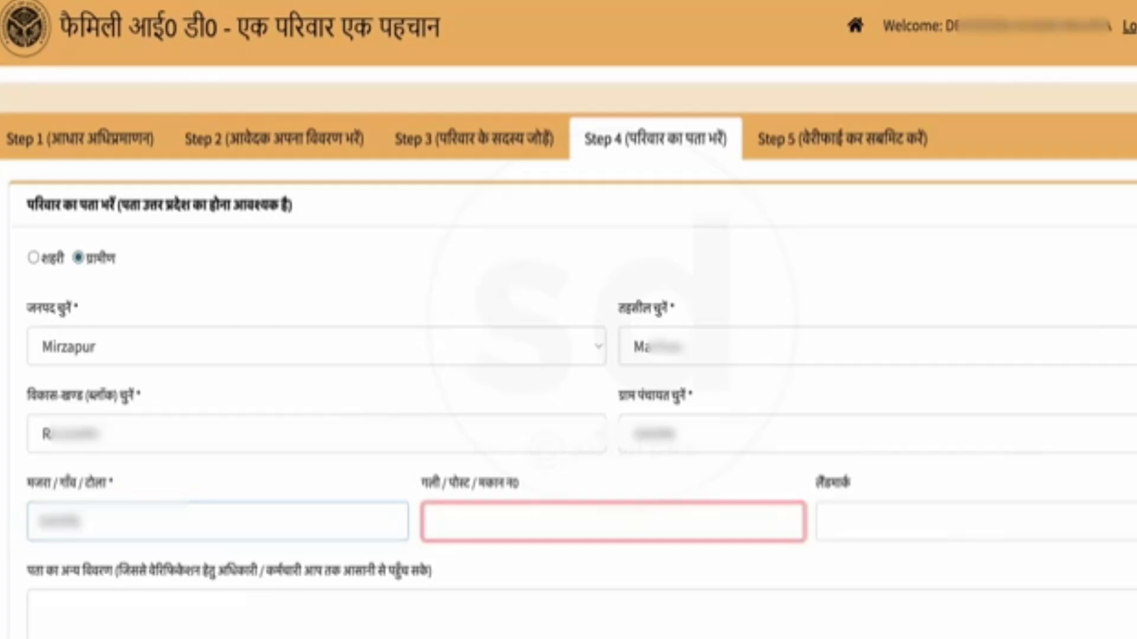
click(662, 522)
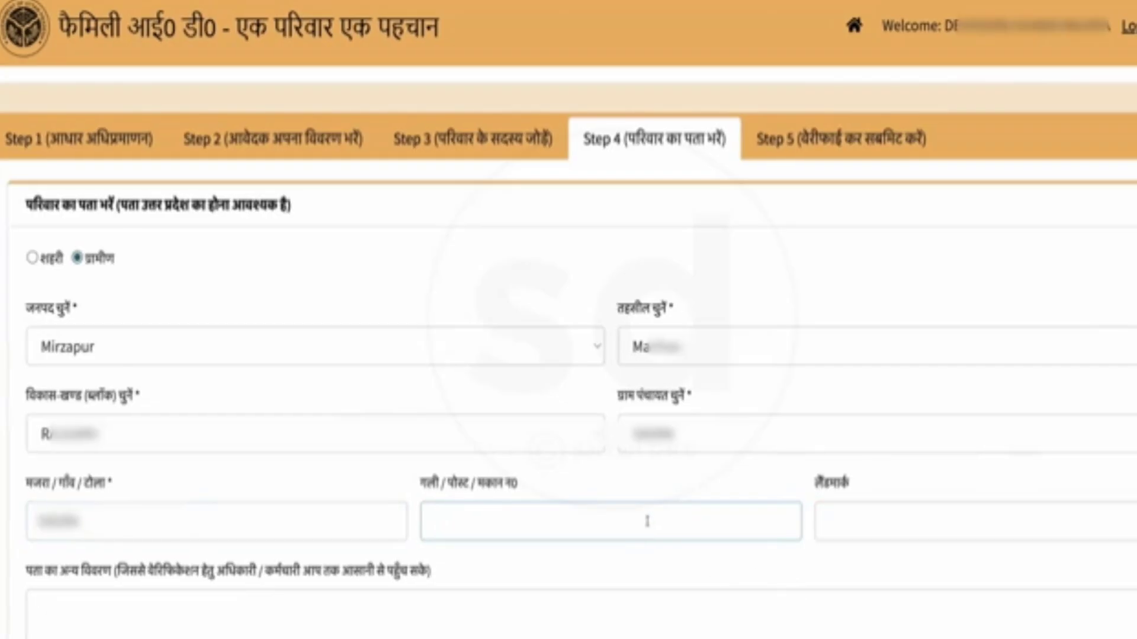
click(845, 518)
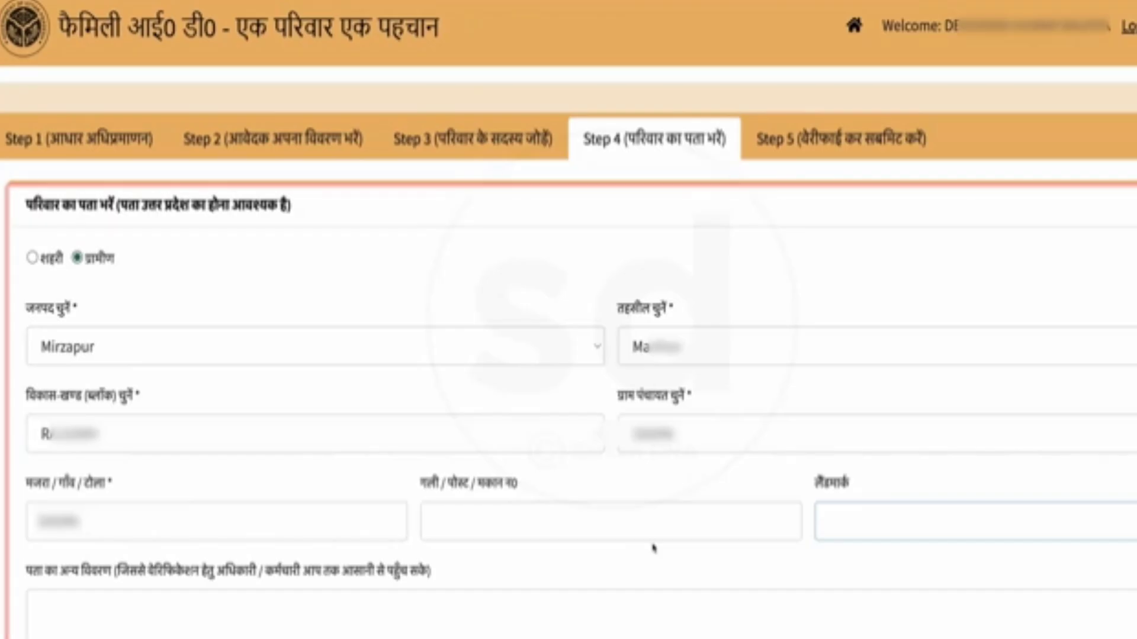
scroll(654, 548, down, 4)
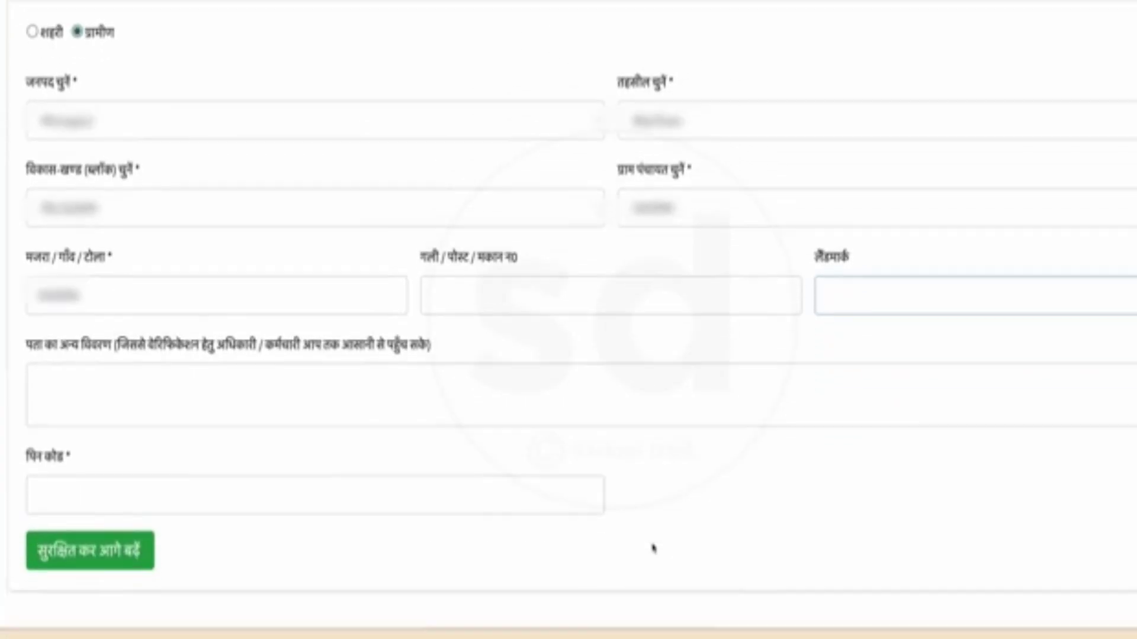
click(125, 496)
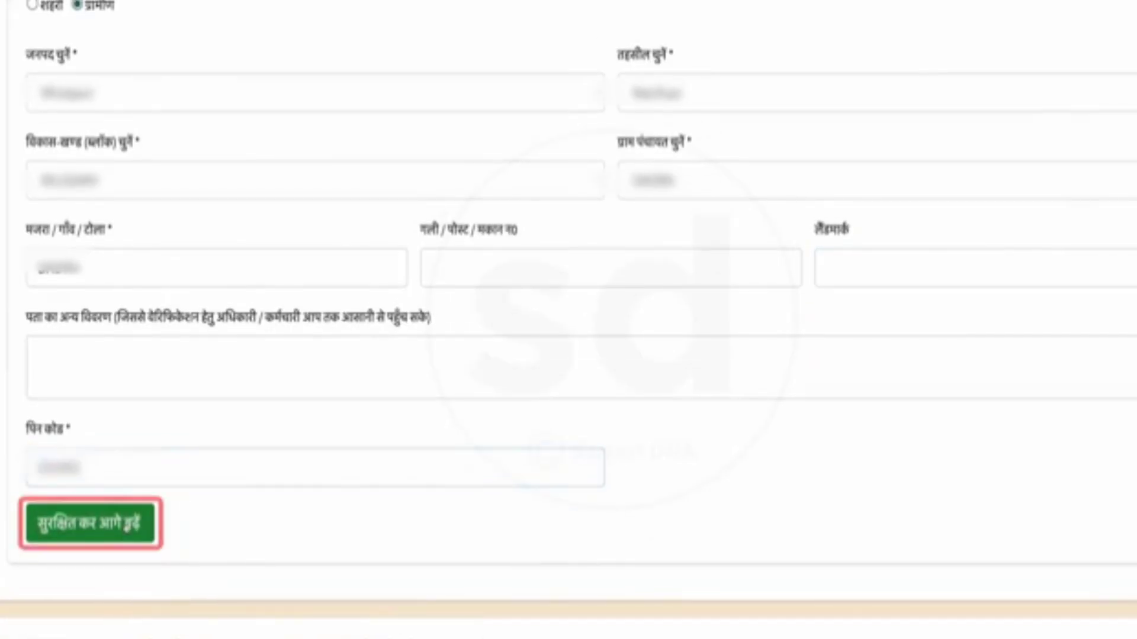
Step: Save the address, scroll the Step 5 review, and tick the accuracy declaration
click(126, 527)
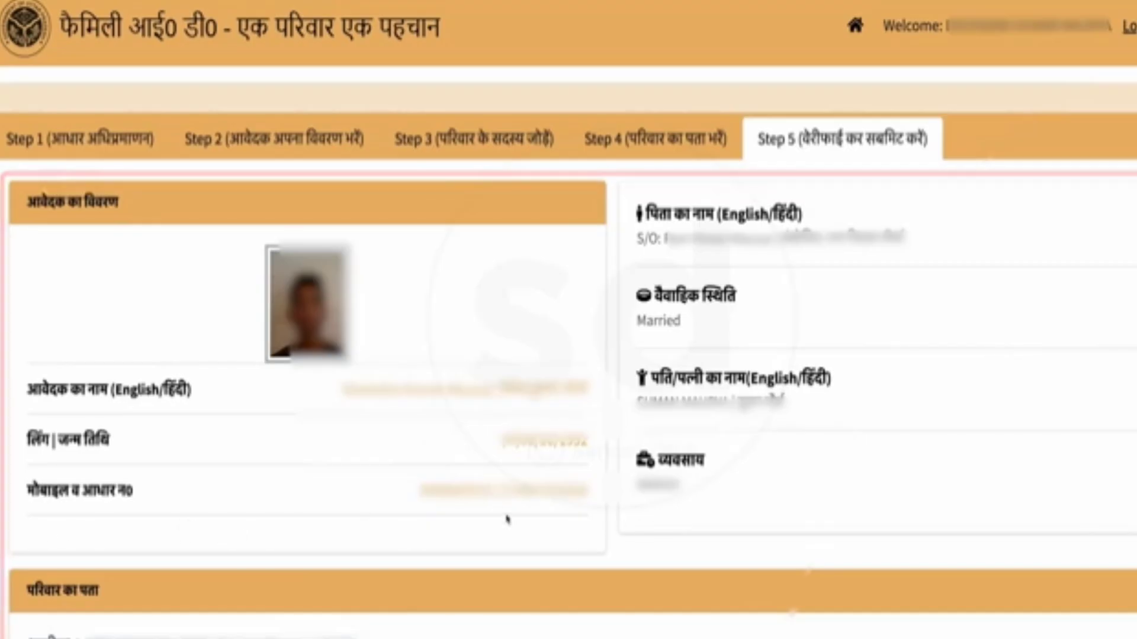
scroll(507, 520, down, 8)
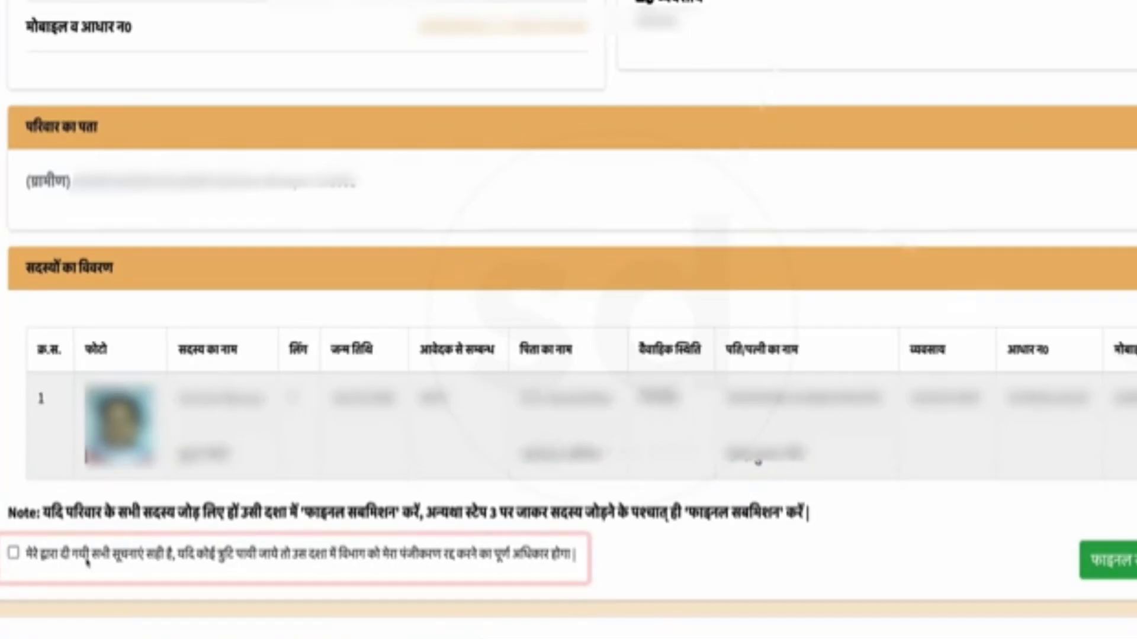
click(13, 555)
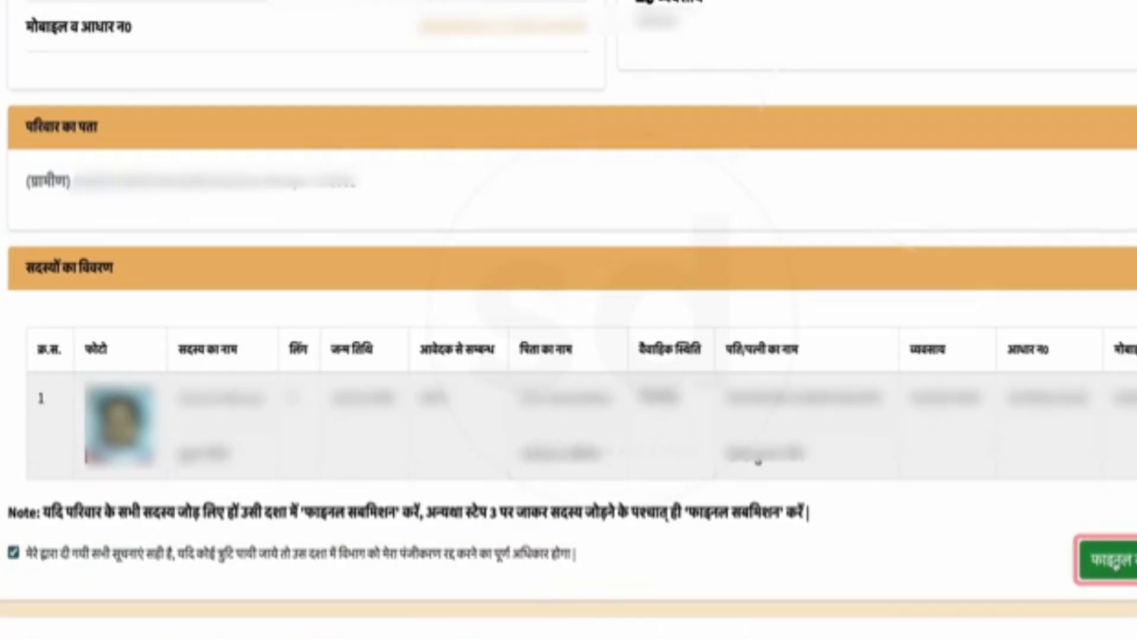
Step: Make the final submission and open the printable application page from the confirmation
click(1124, 562)
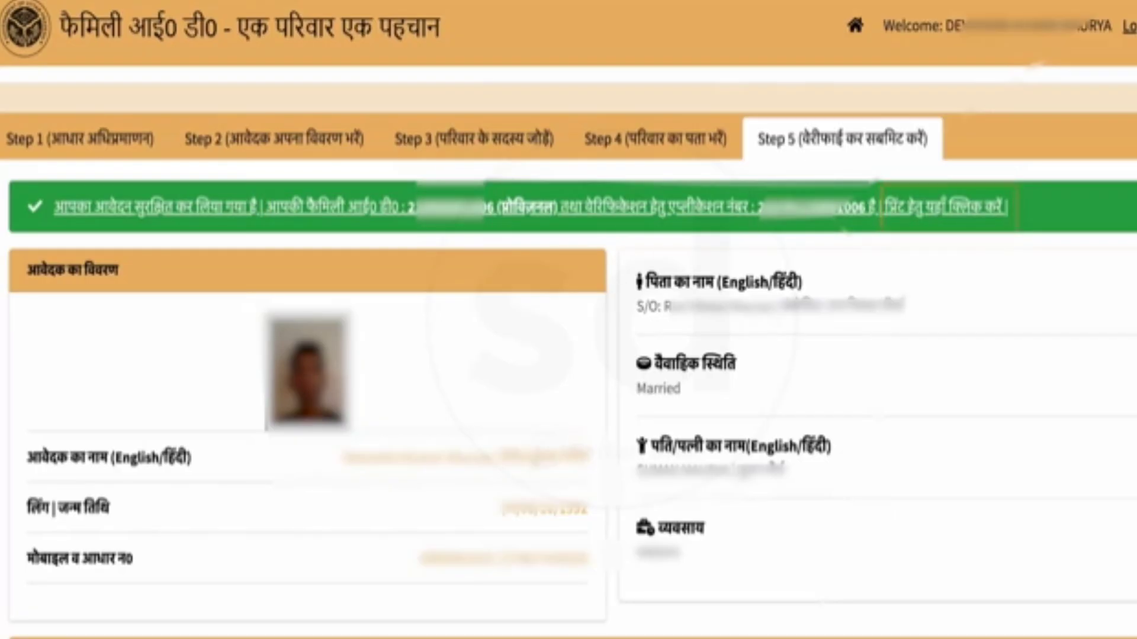
click(936, 217)
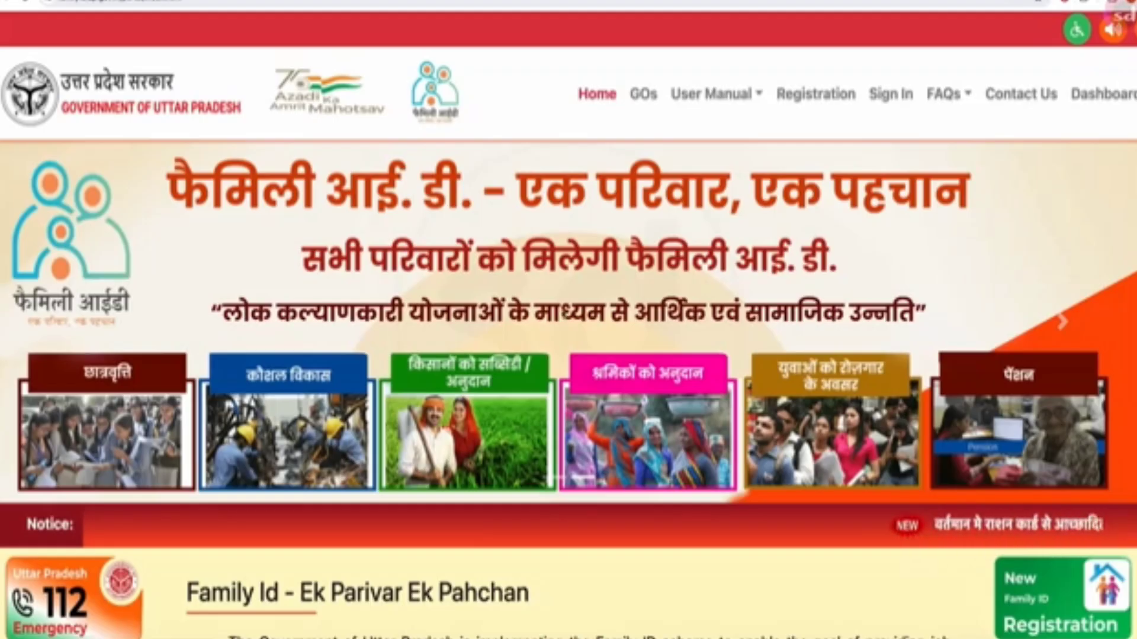
Step: Track the application by its number and confirm it is approved with the Family ID generated
scroll(672, 355, down, 3)
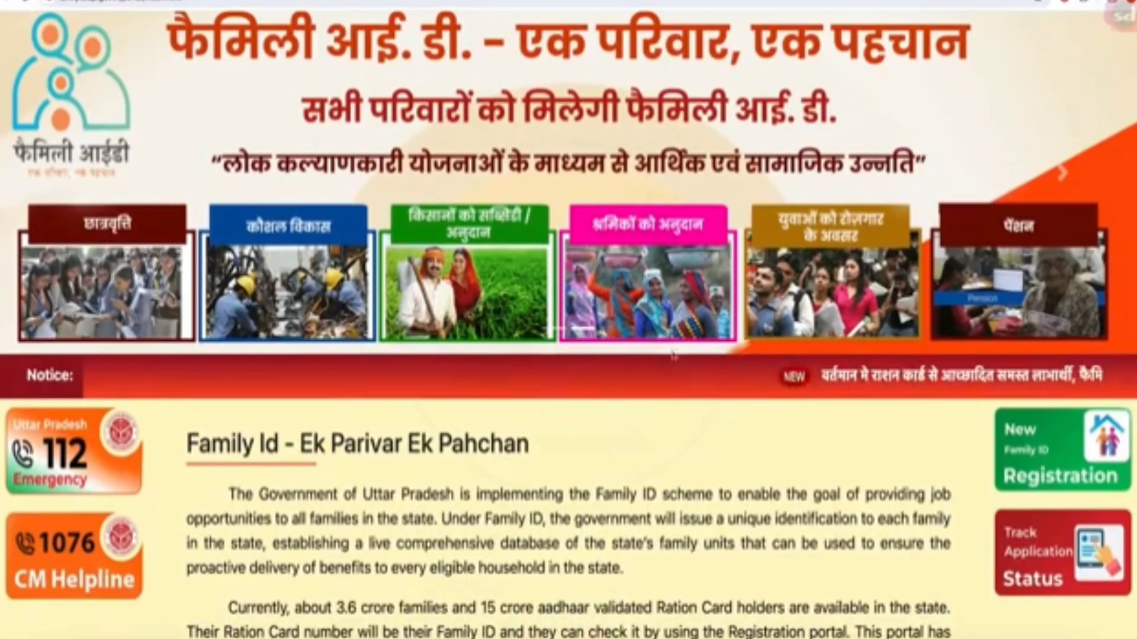
scroll(813, 533, down, 1)
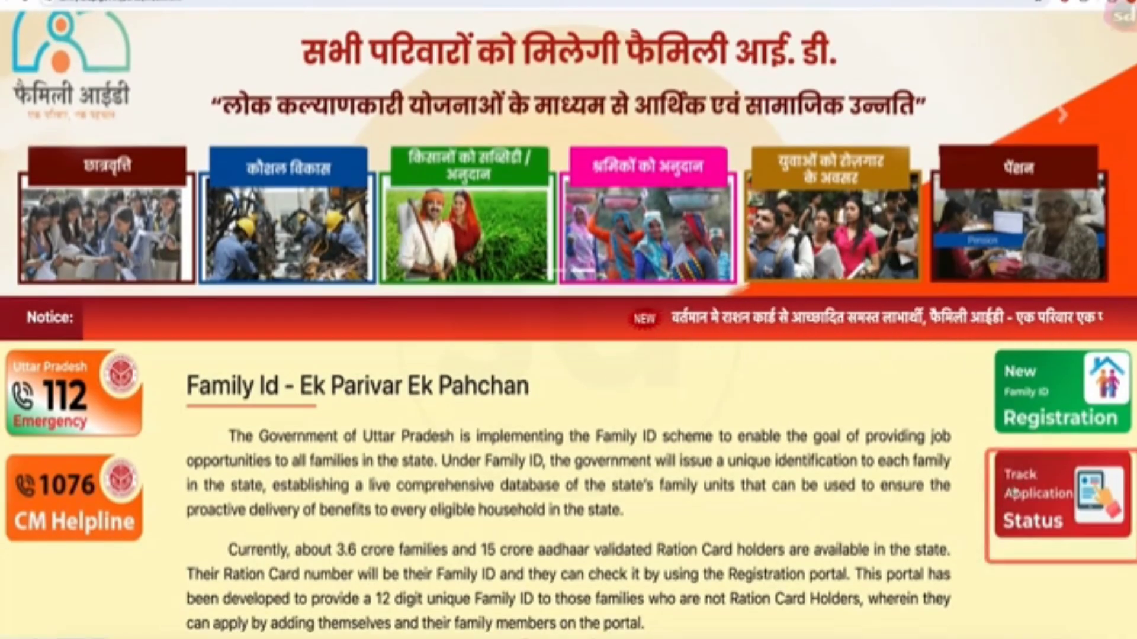
click(1015, 491)
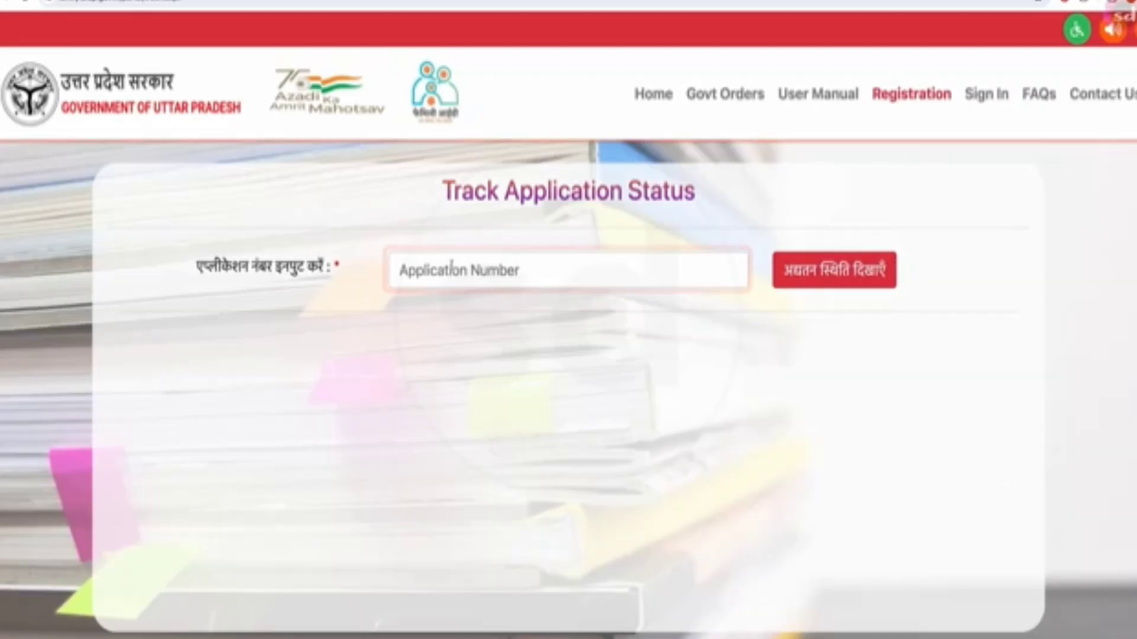
click(528, 271)
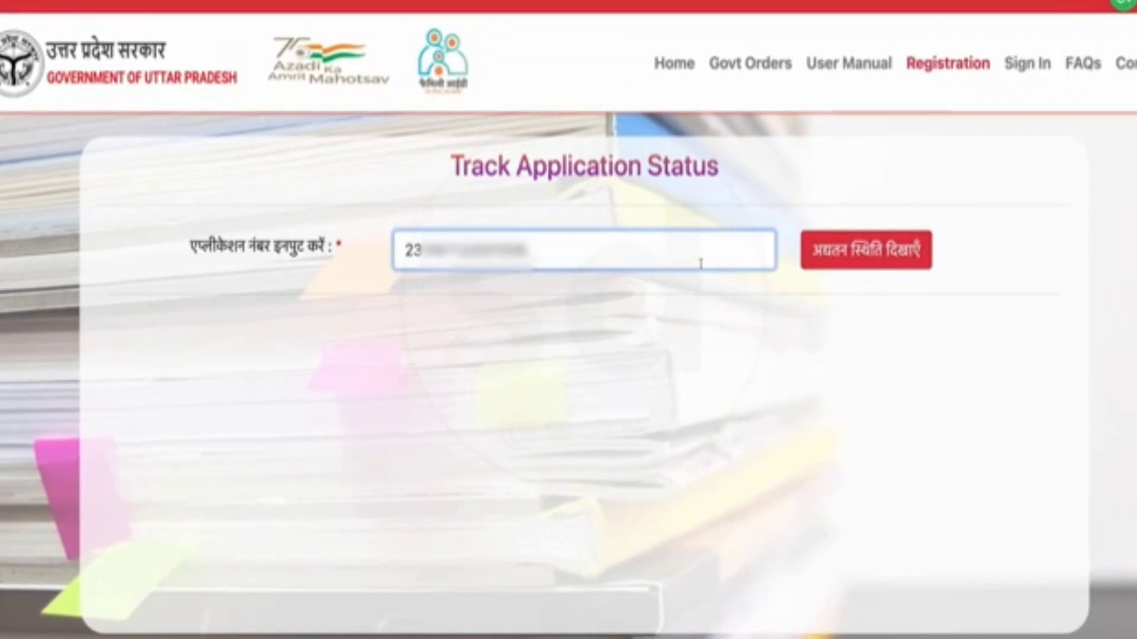
click(888, 258)
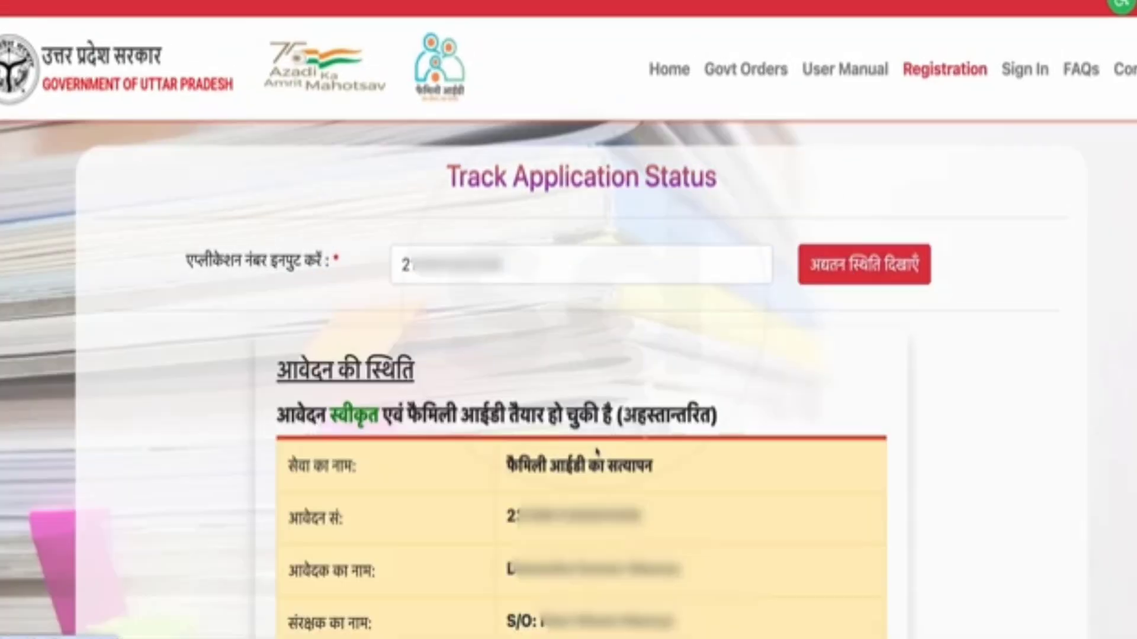
scroll(596, 457, down, 3)
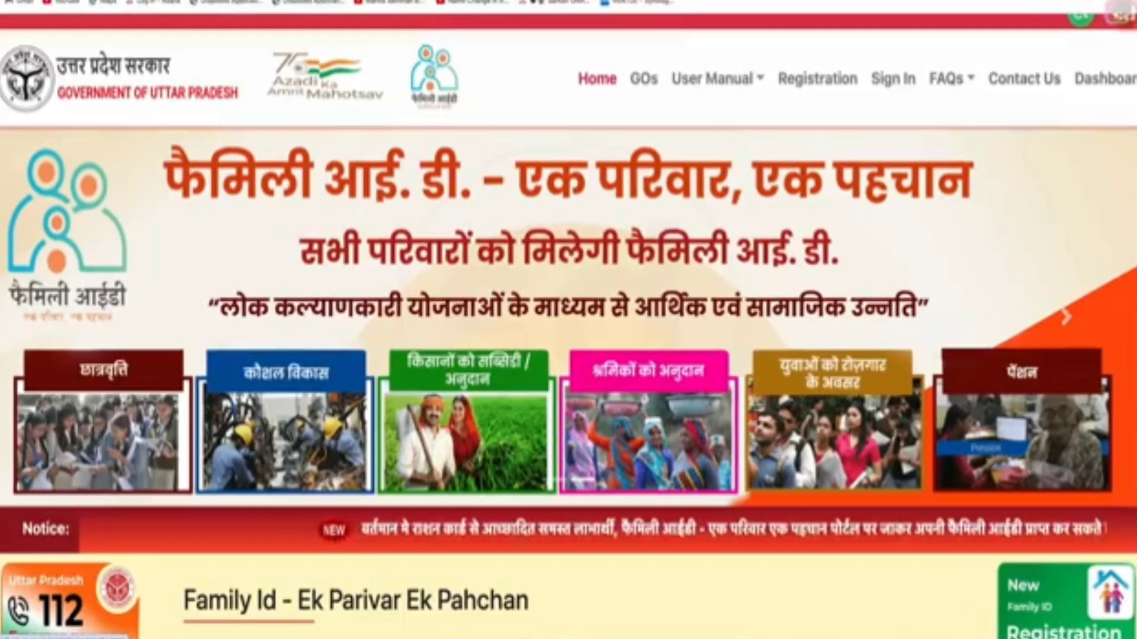
scroll(568, 320, down, 4)
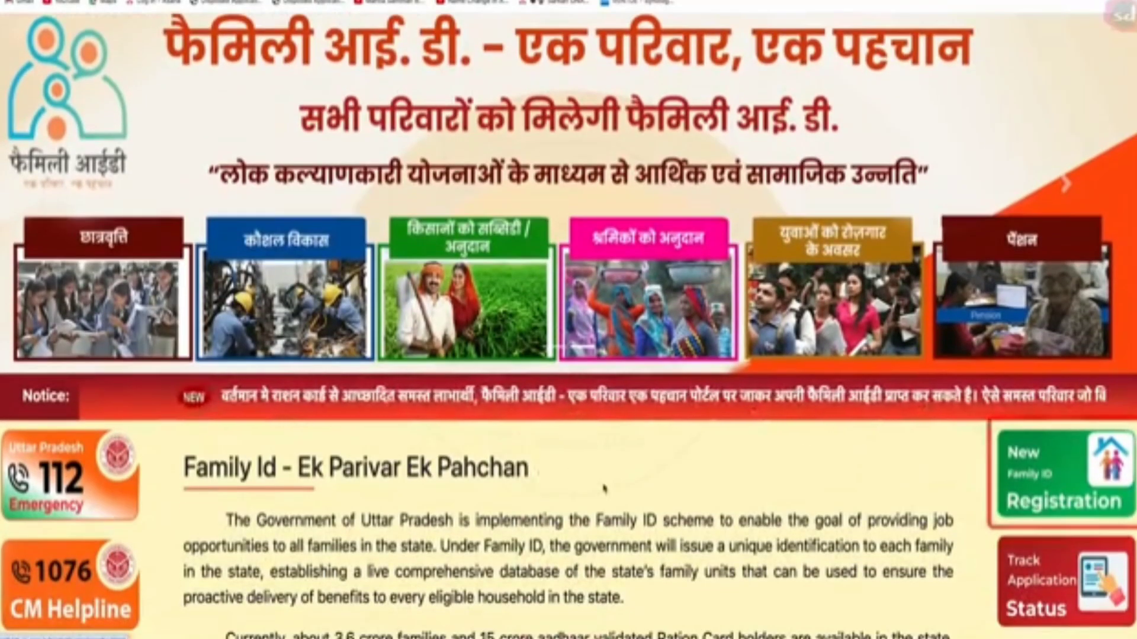
Step: Sign in to the portal with the registered mobile number, OTP and captcha
click(1060, 474)
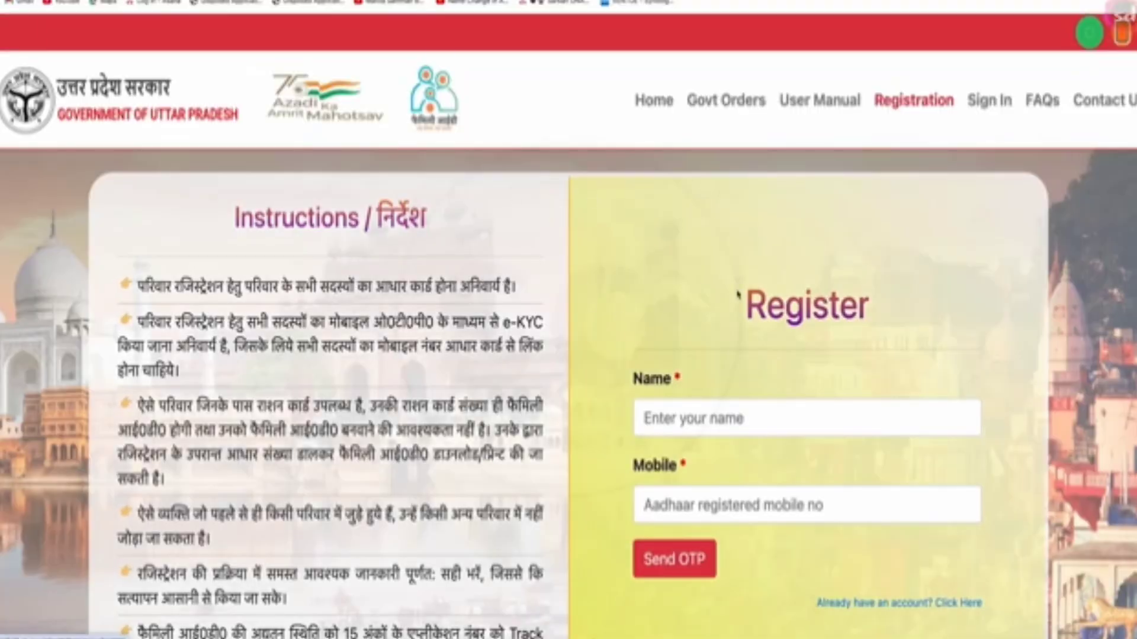
scroll(737, 295, down, 3)
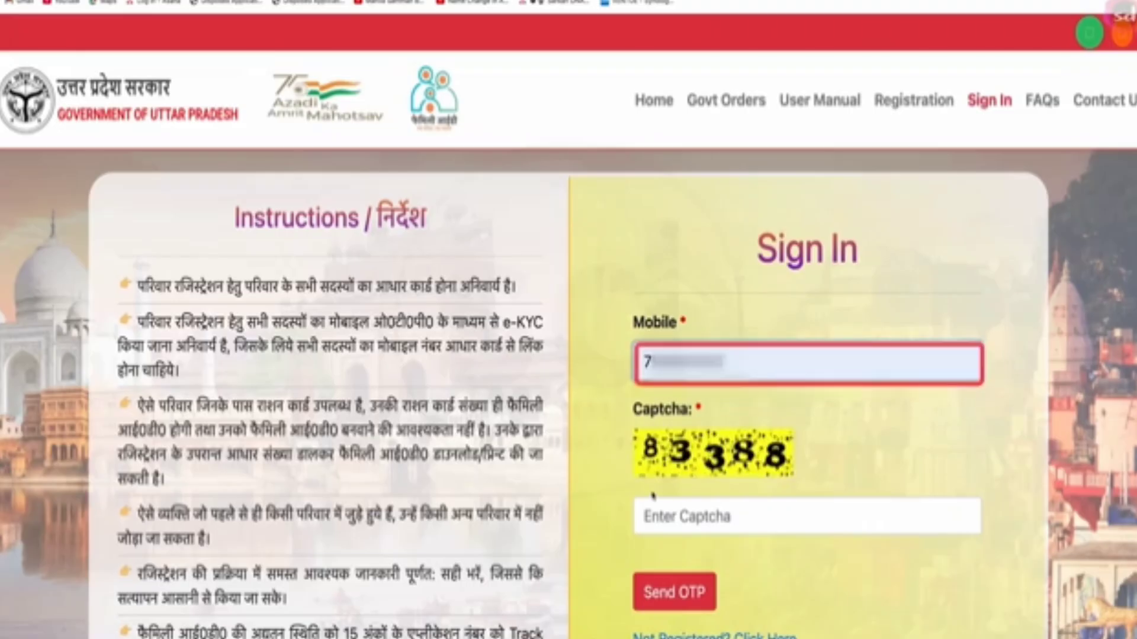
click(739, 517)
text(83)
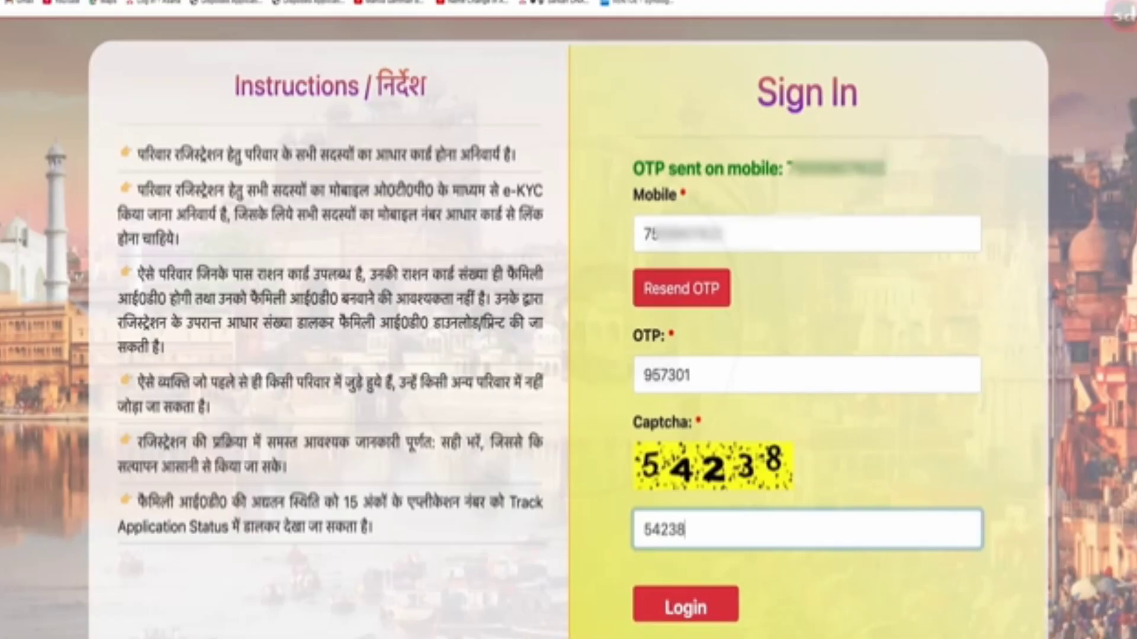
click(651, 613)
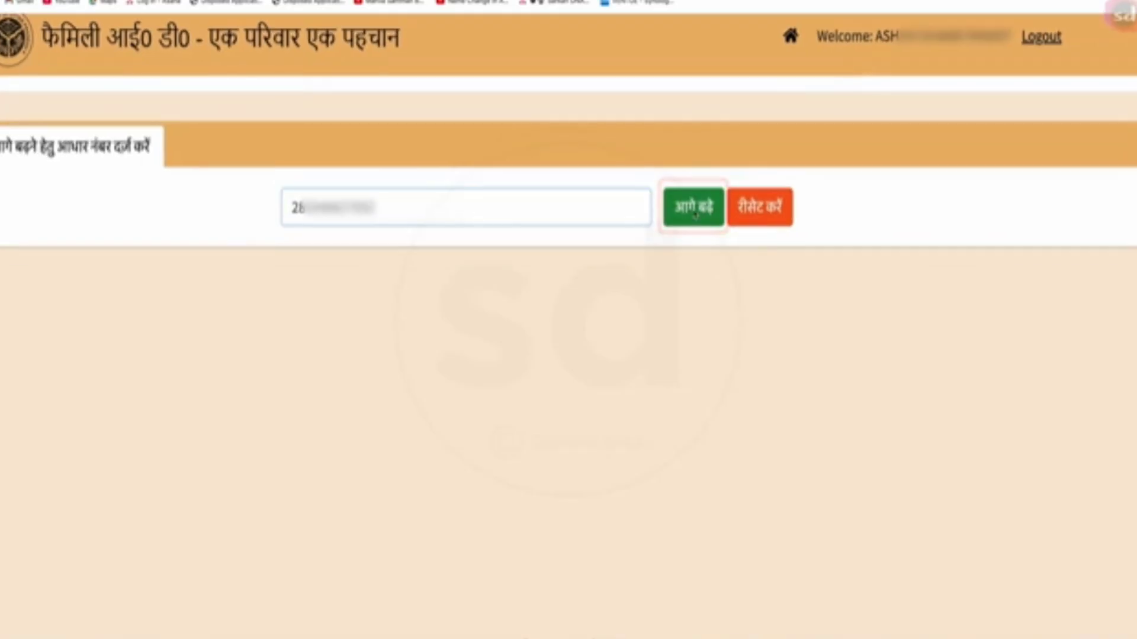
Step: Verify the Aadhaar-linked mobile's OTP and open the Family ID card listing SELF and HUSBAND
click(694, 208)
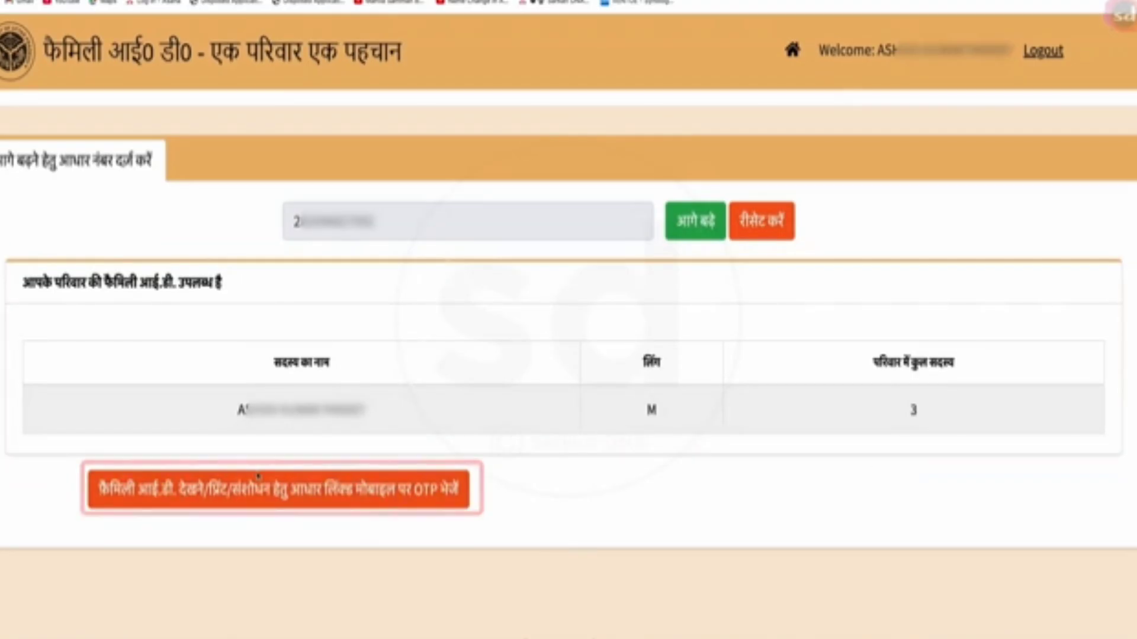
click(335, 478)
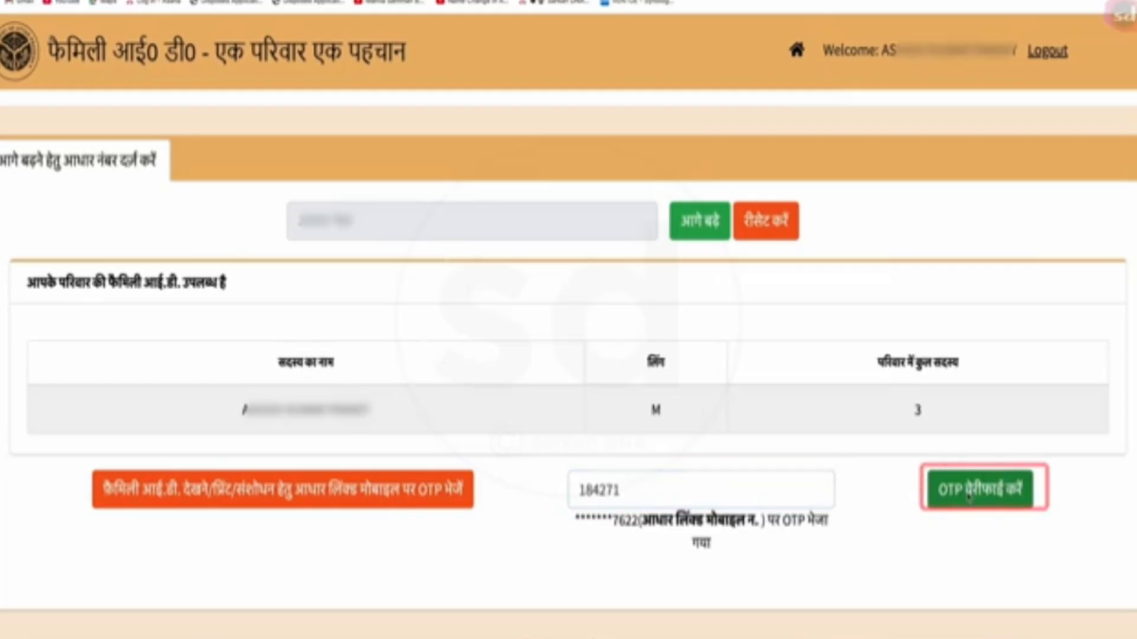
click(969, 495)
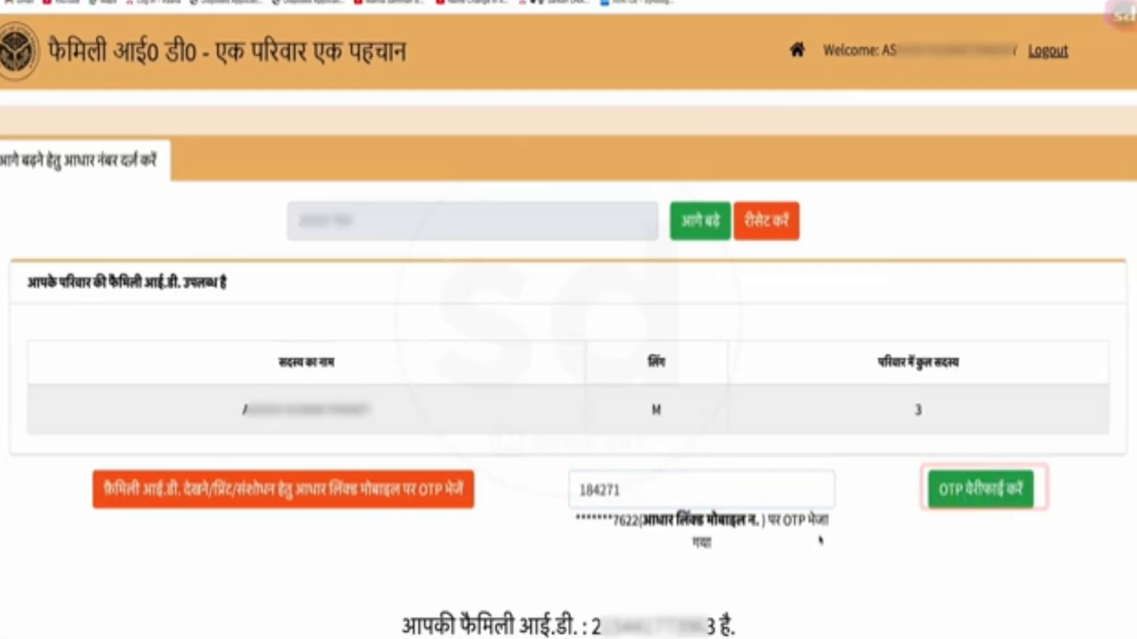
scroll(569, 524, down, 3)
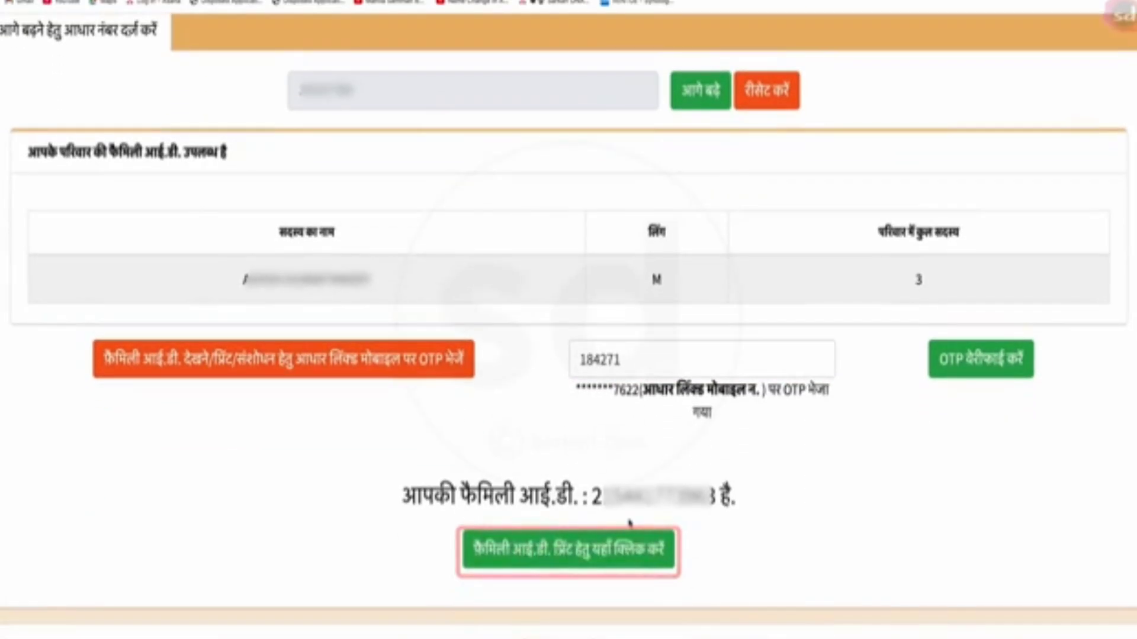
click(628, 560)
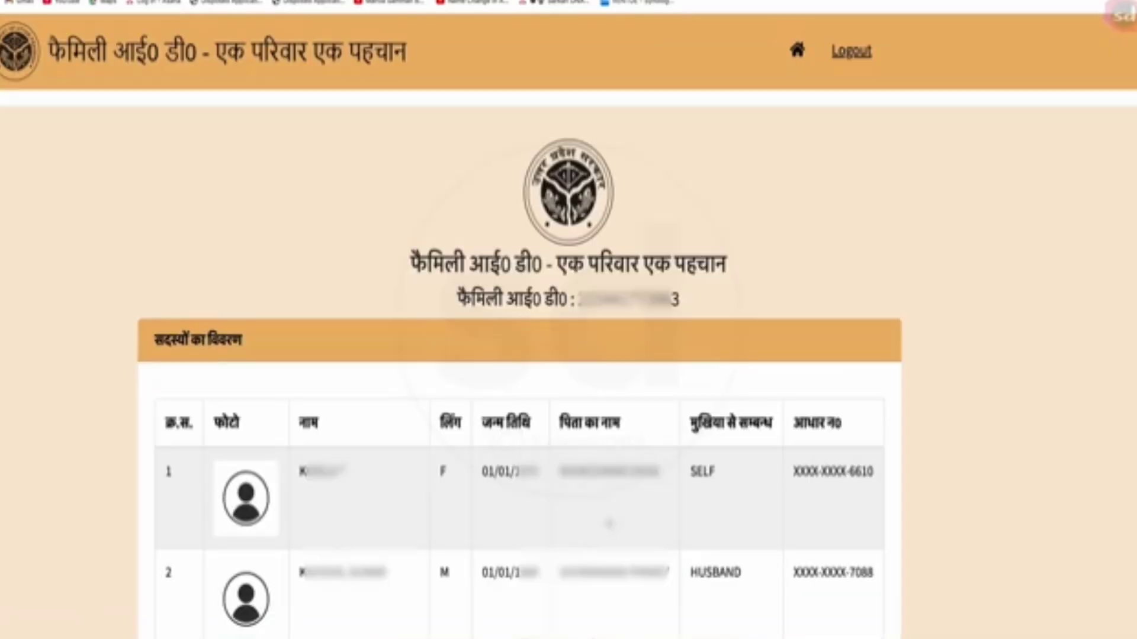
Step: Print the Family ID card with members SELF, HUSBAND and SON
scroll(701, 555, down, 3)
scroll(702, 555, down, 8)
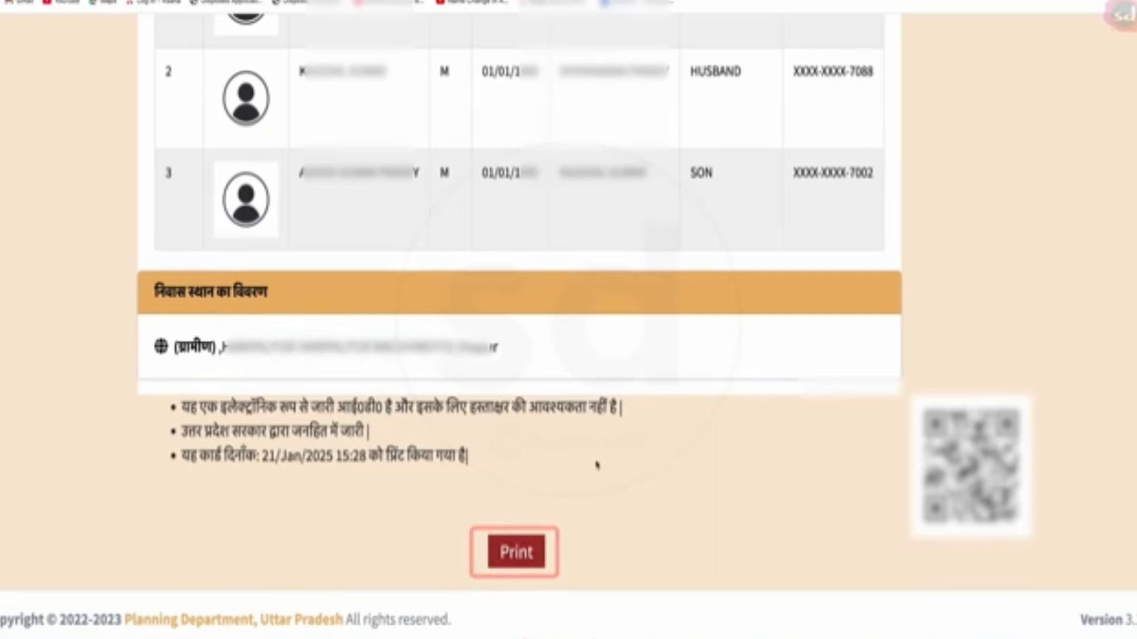
click(531, 556)
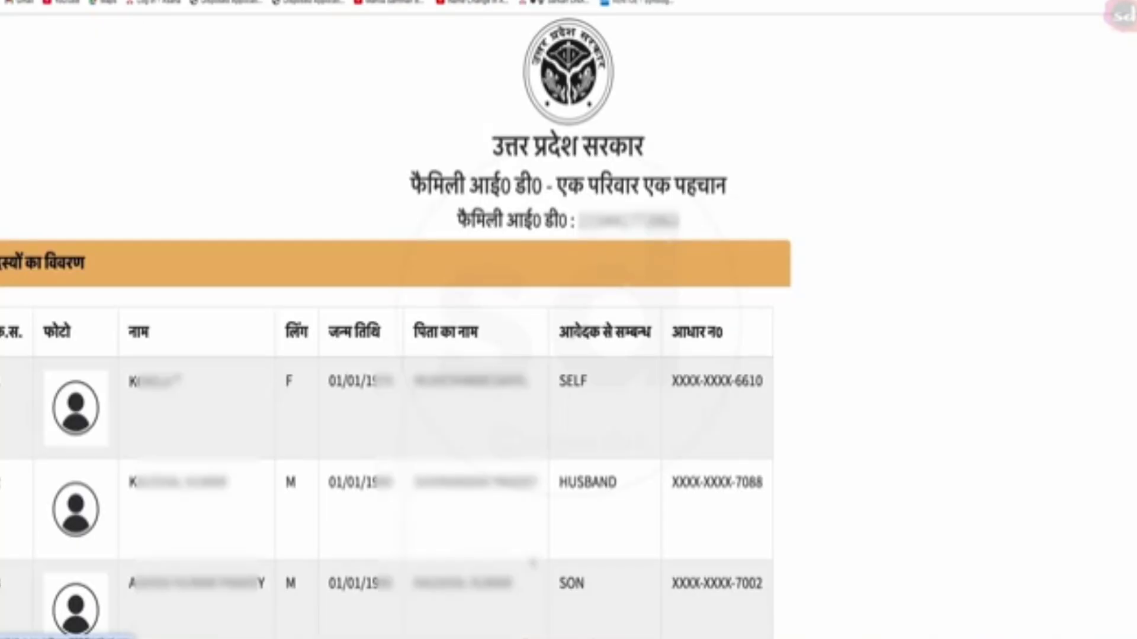